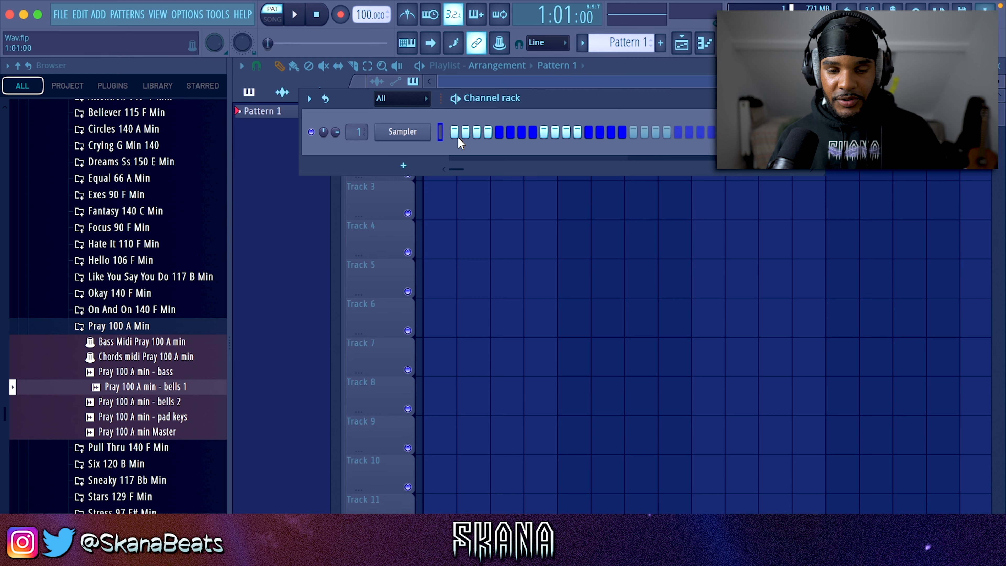
- Import the "Chords midi Pray 100 A min" file into the ARP 2600 V3 channel with all tracks included
{"action": "left_click", "coordinate": [386, 150]}
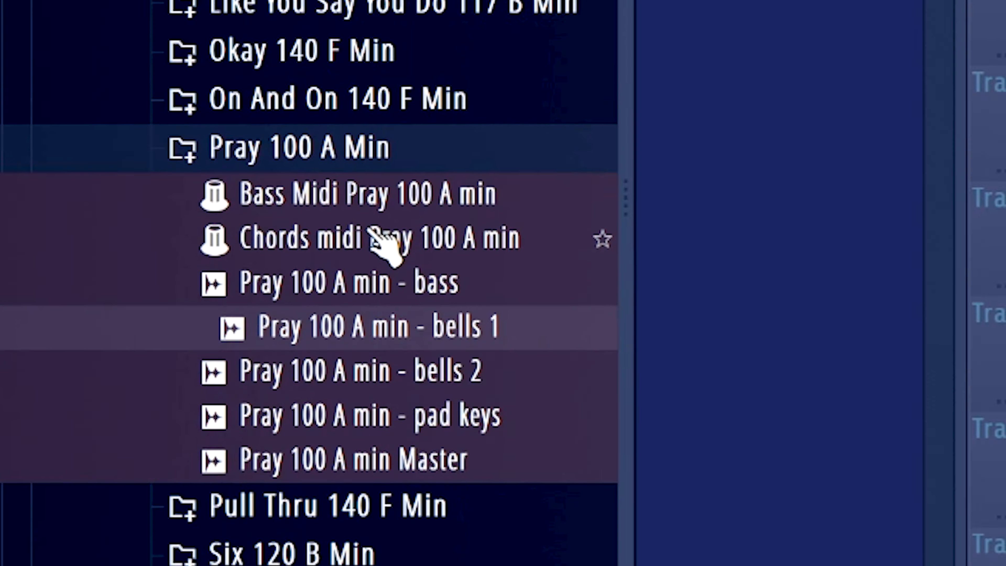
{"action": "left_click_drag", "start_coordinate": [147, 356], "coordinate": [406, 158]}
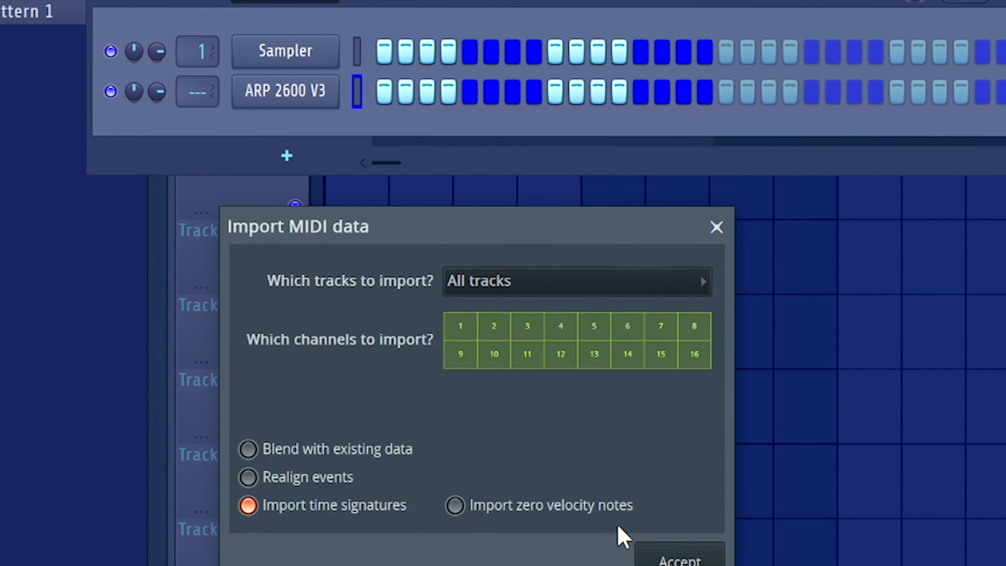
{"action": "left_click", "coordinate": [674, 559]}
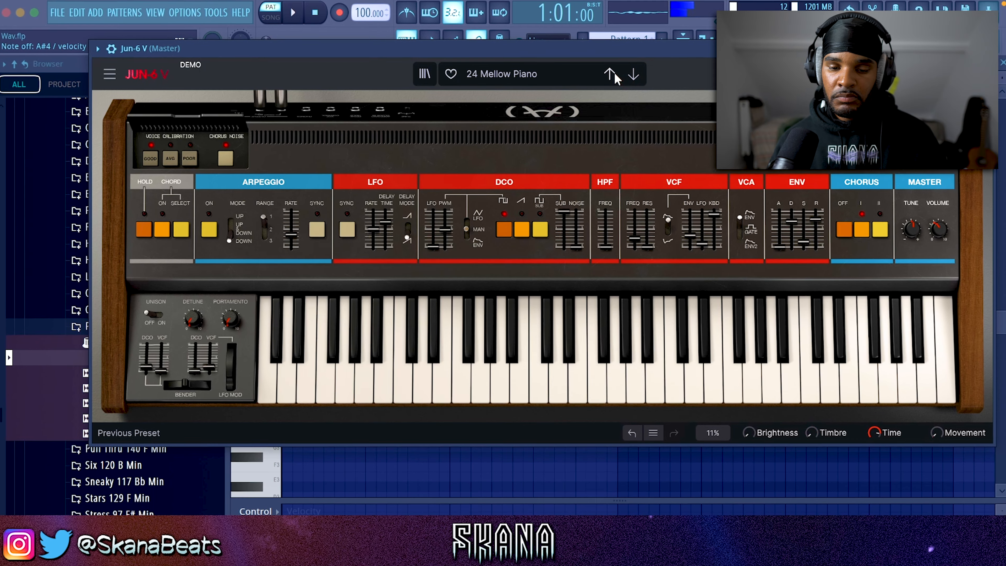
- Choose the 23 Celesta preset in Jun-6 V, start playback and close the plugin window
{"action": "left_click", "coordinate": [612, 73]}
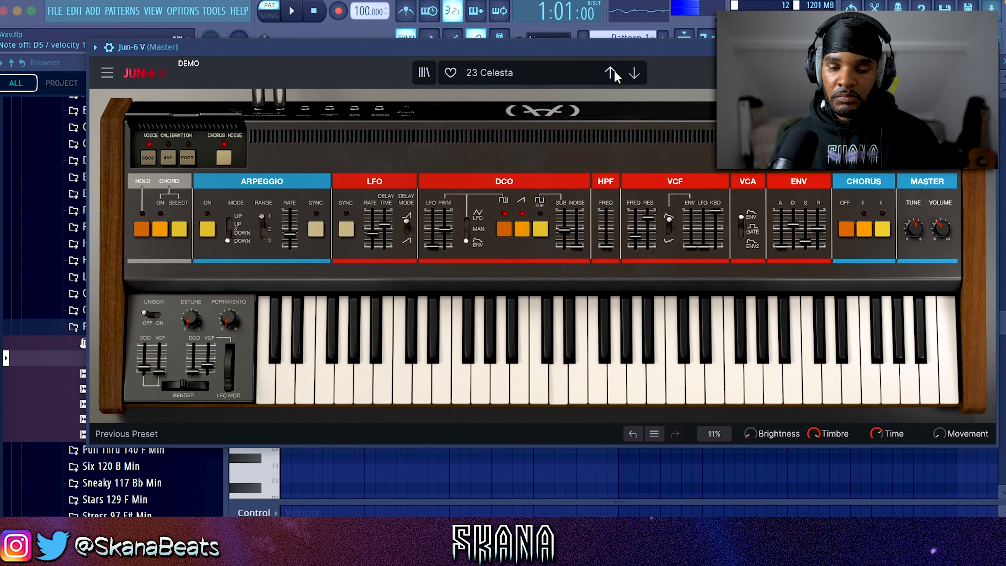
{"action": "key", "text": "space"}
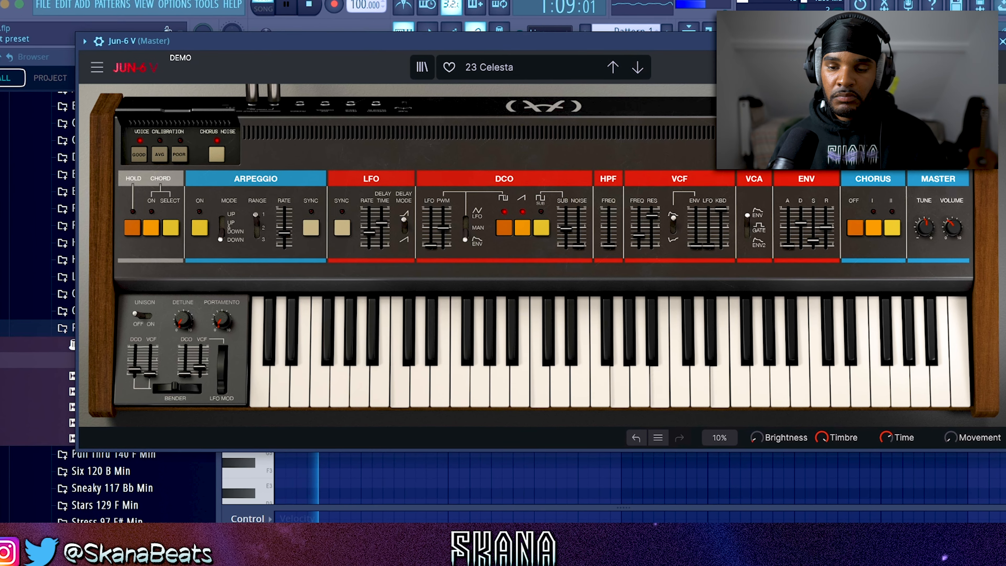
{"action": "left_click", "coordinate": [1002, 42]}
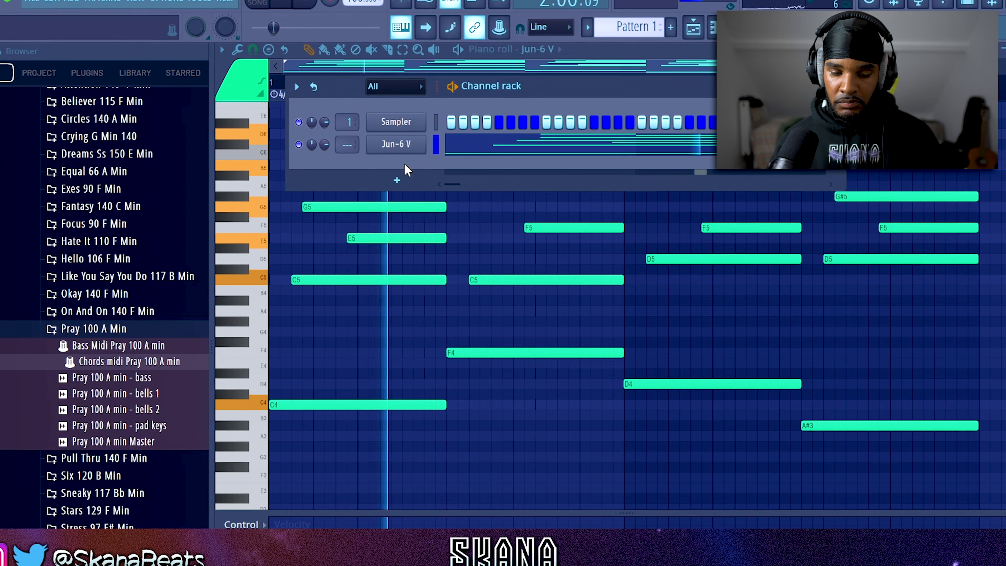
- Route the Jun-6 V channel to mixer track 2 and add LuxeVerb in slot 3 with adjusted decay and wet gain
{"action": "key", "text": "super+l"}
{"action": "left_click", "coordinate": [837, 87]}
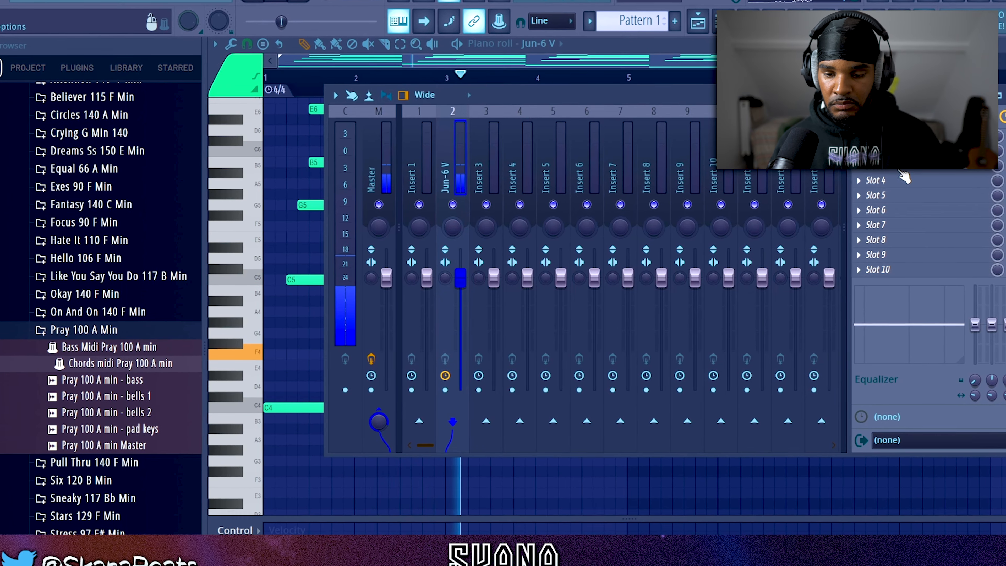
{"action": "left_click", "coordinate": [903, 175]}
{"action": "left_click", "coordinate": [734, 183]}
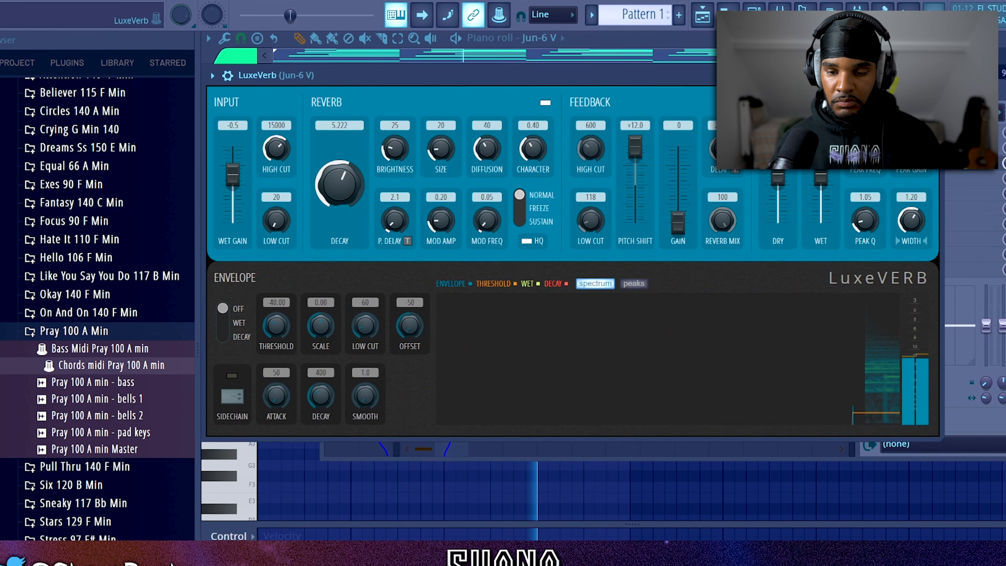
{"action": "left_click_drag", "start_coordinate": [325, 184], "coordinate": [325, 196]}
{"action": "left_click_drag", "start_coordinate": [232, 175], "coordinate": [226, 176]}
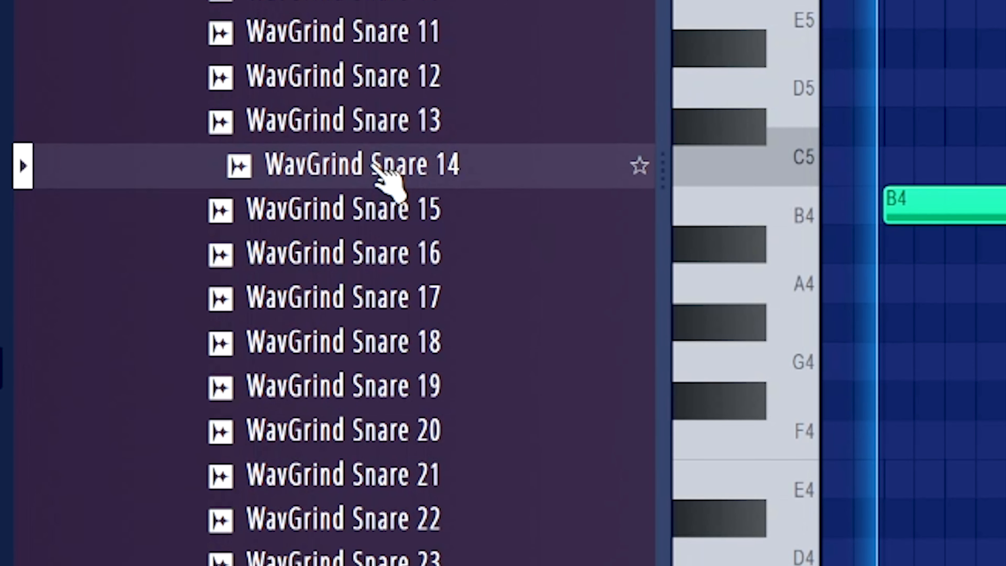
- Add WavGrind Snare 14 as a channel with hits on steps 5 and 13, and open its piano roll
{"action": "left_click_drag", "start_coordinate": [374, 166], "coordinate": [303, 337]}
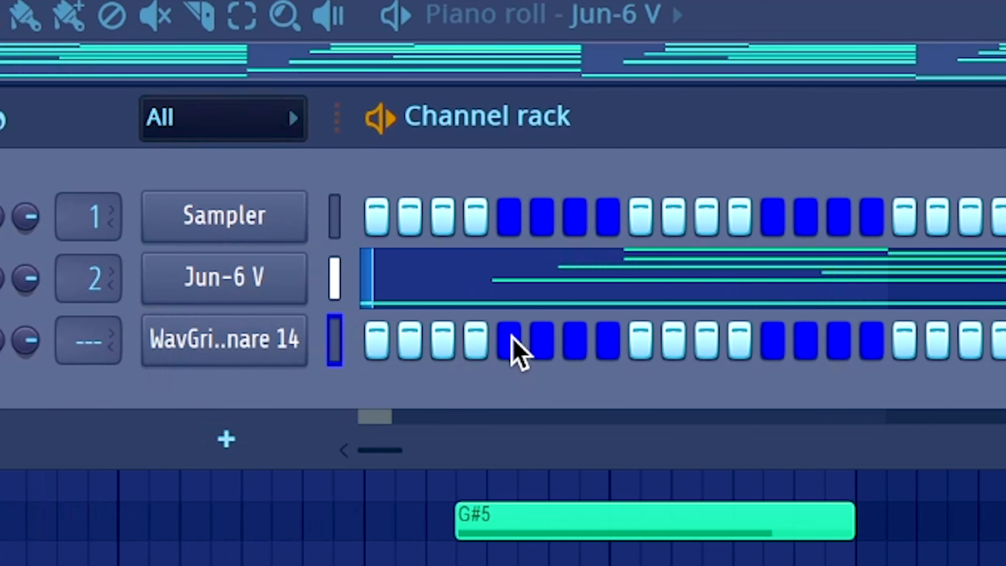
{"action": "left_click", "coordinate": [514, 340]}
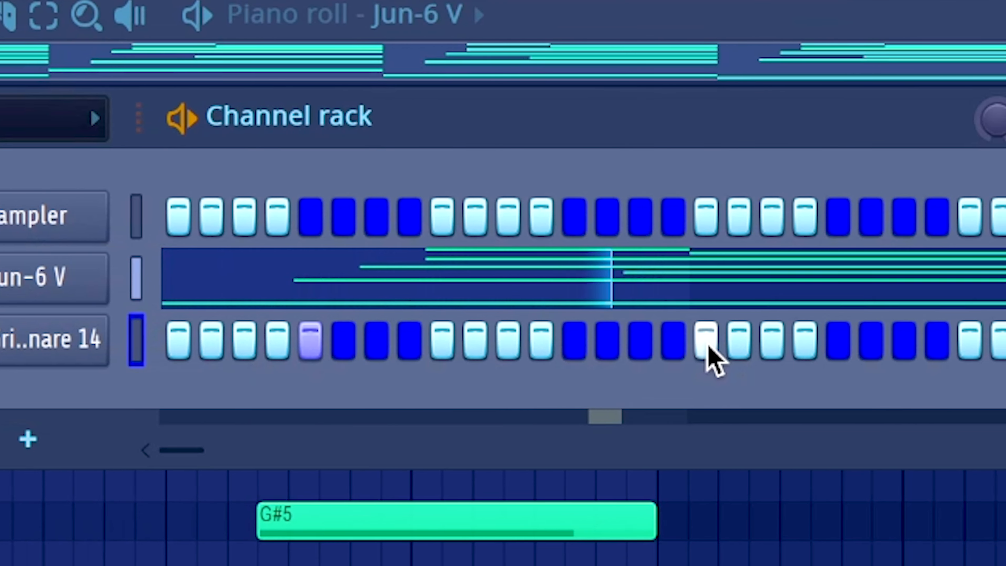
{"action": "left_click", "coordinate": [579, 341]}
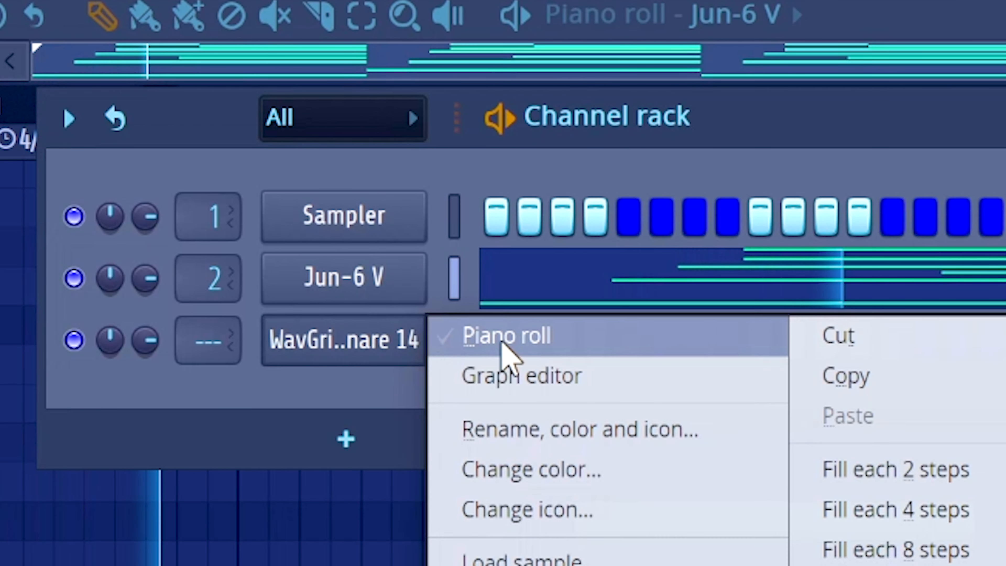
{"action": "left_click", "coordinate": [468, 340]}
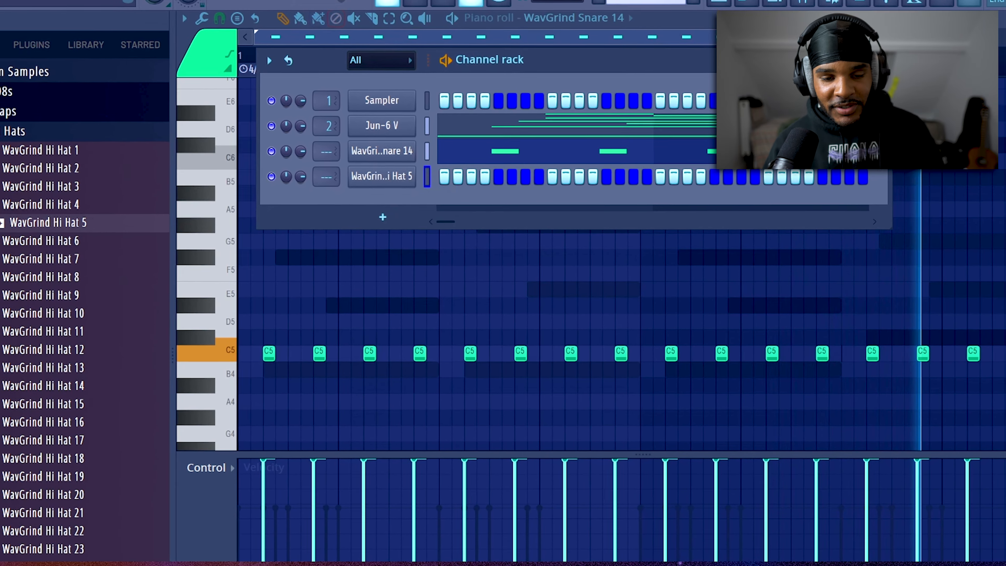
- Enable recording of notes and automation for the WavGrind Hi Hat 5 channel
{"action": "key", "text": "r"}
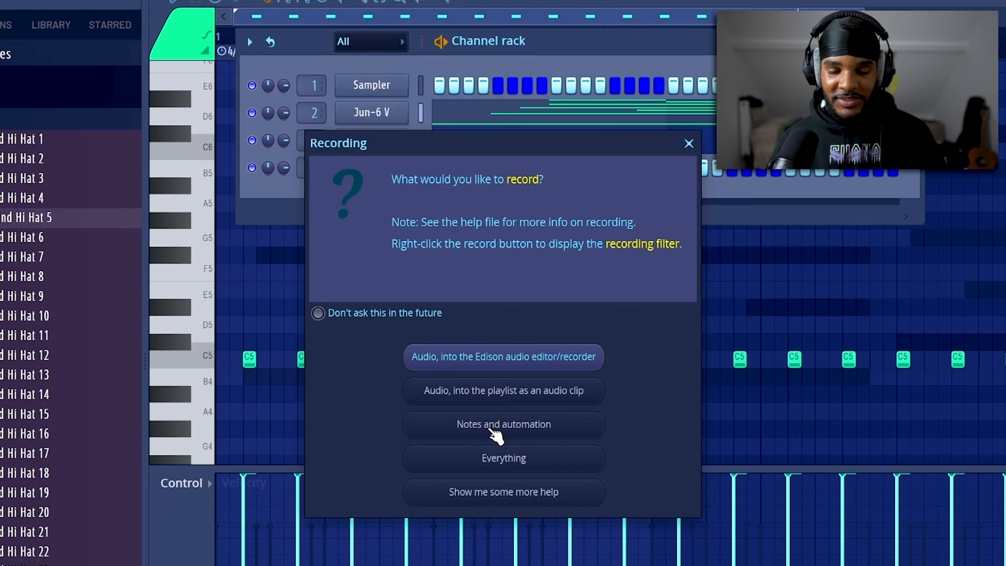
{"action": "left_click", "coordinate": [497, 433]}
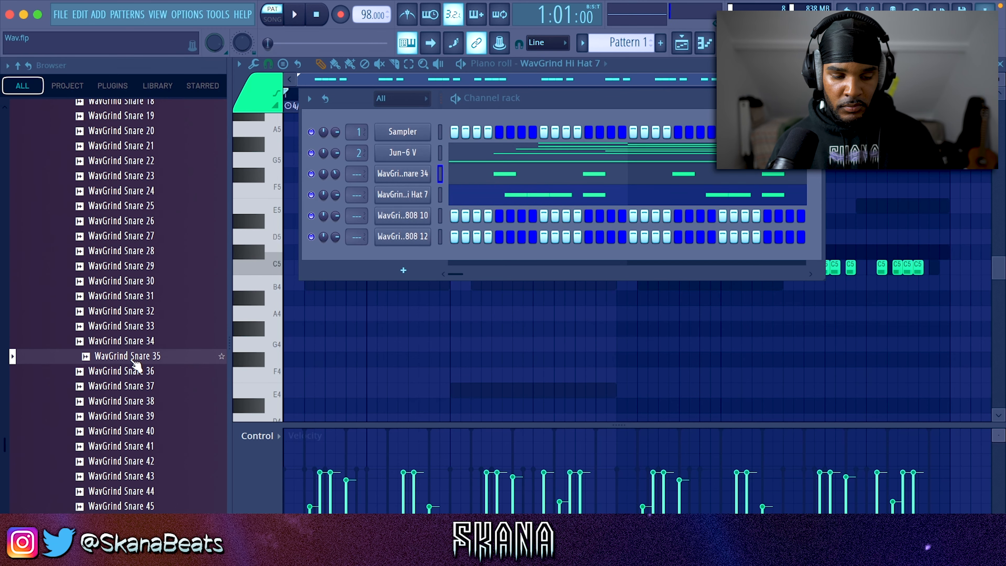
- Replace the snare channel's sample with WavGrind Snare 35 and set the channel volume to 46% during playback
{"action": "left_click_drag", "start_coordinate": [134, 361], "coordinate": [455, 173]}
{"action": "key", "text": "space"}
{"action": "left_click_drag", "start_coordinate": [335, 178], "coordinate": [335, 174]}
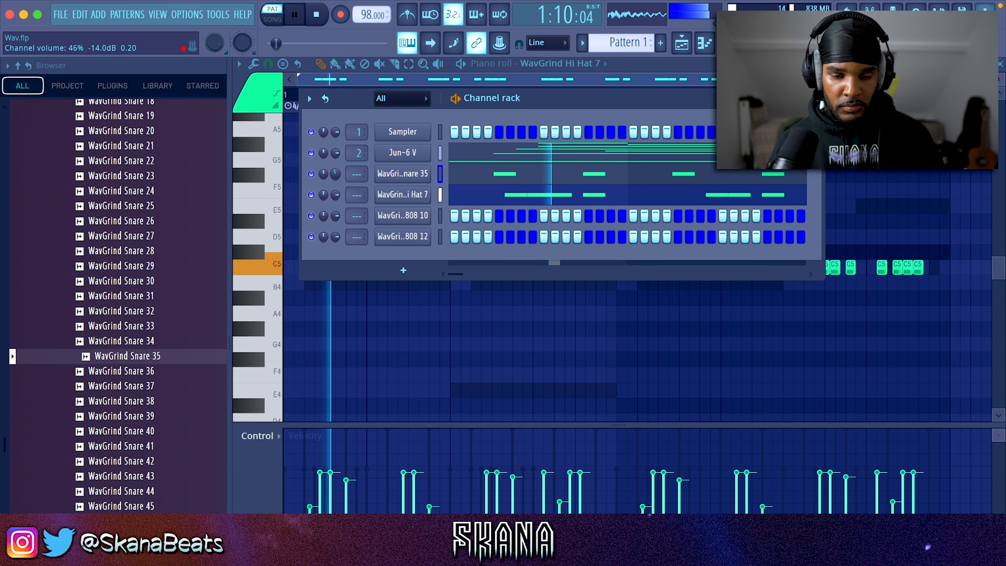
{"action": "left_click", "coordinate": [396, 178]}
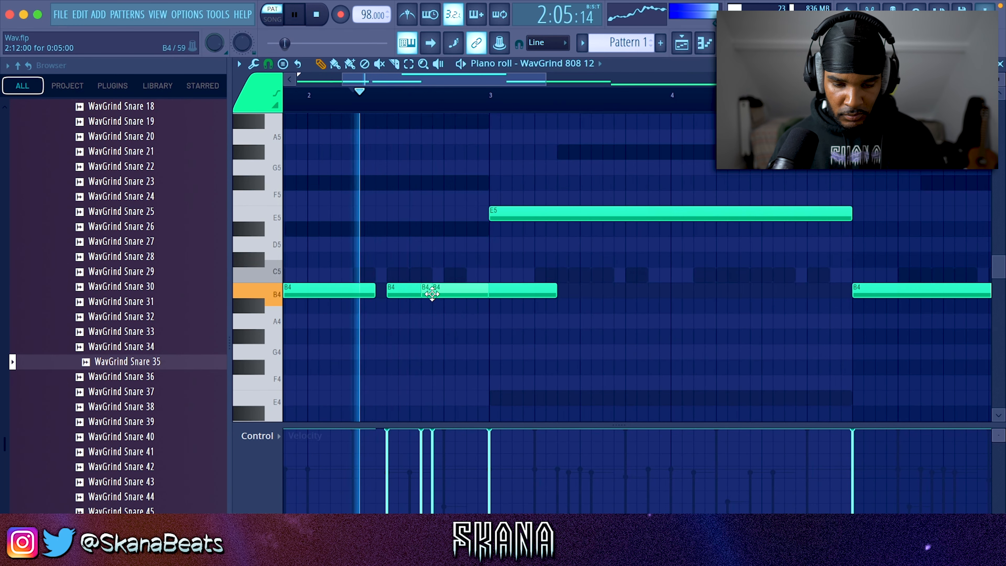
- Shift the last B4 note before bar 3 and the last D#6 note before bar 5 of the 808, applying quick legato
{"action": "left_click_drag", "start_coordinate": [431, 293], "coordinate": [482, 289]}
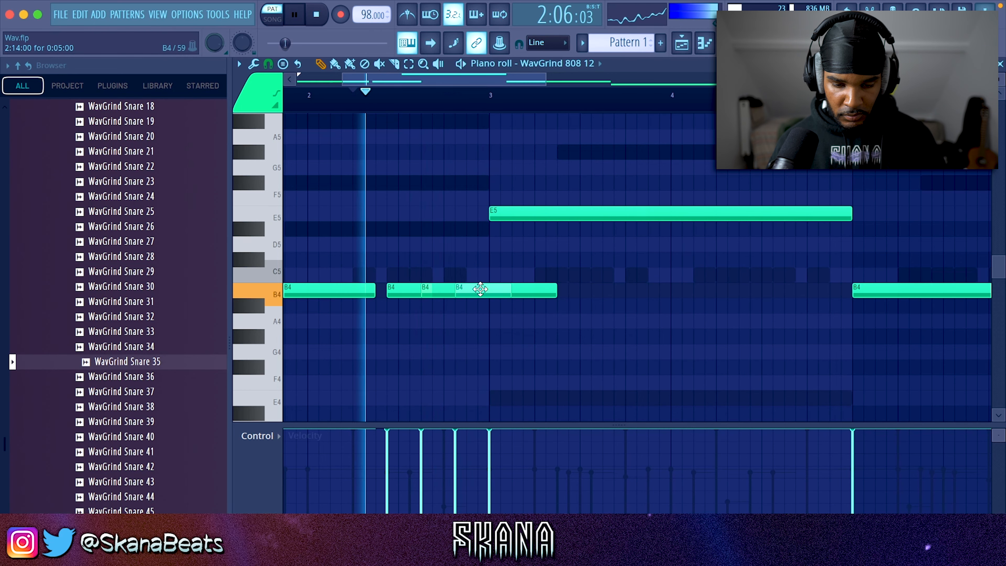
{"action": "key", "text": "super+l"}
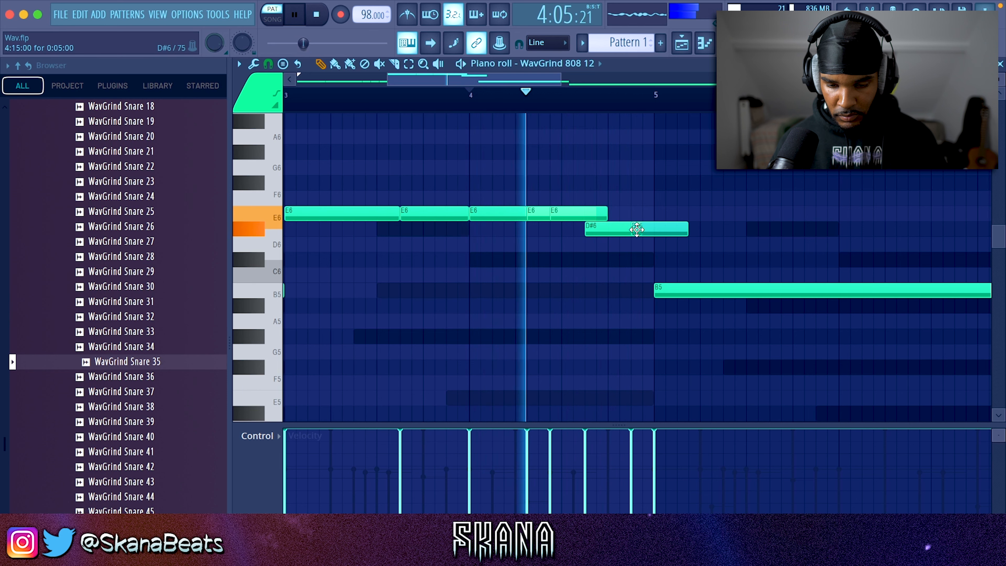
{"action": "left_click", "coordinate": [656, 208]}
{"action": "key", "text": "super+l"}
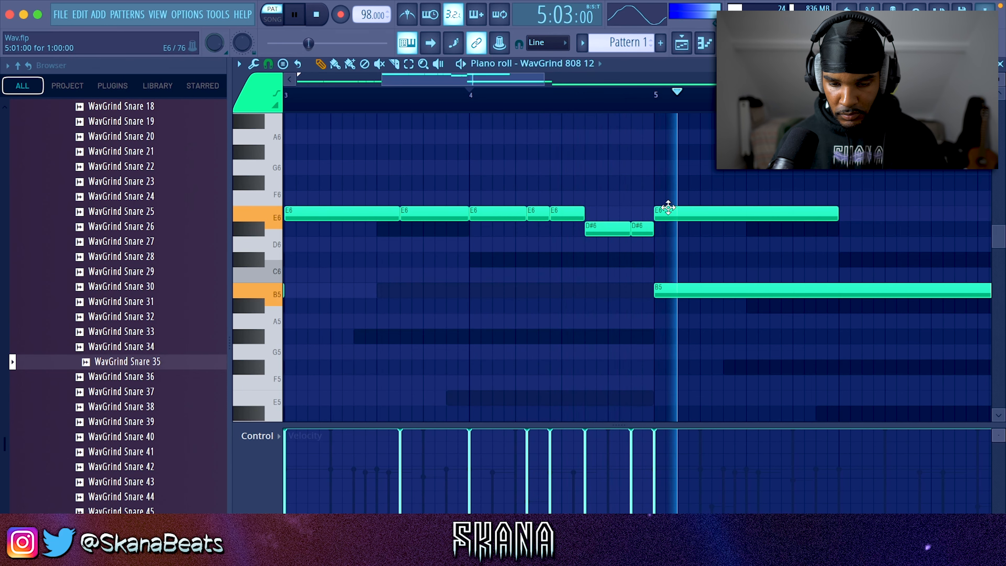
{"action": "key", "text": "space"}
{"action": "left_click_drag", "start_coordinate": [642, 224], "coordinate": [631, 227]}
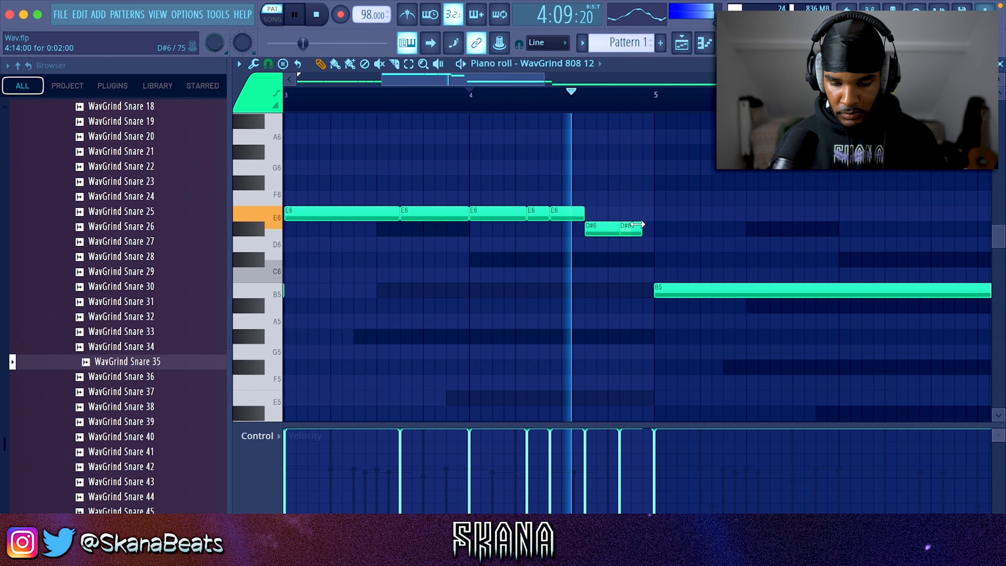
{"action": "key", "text": "super+l"}
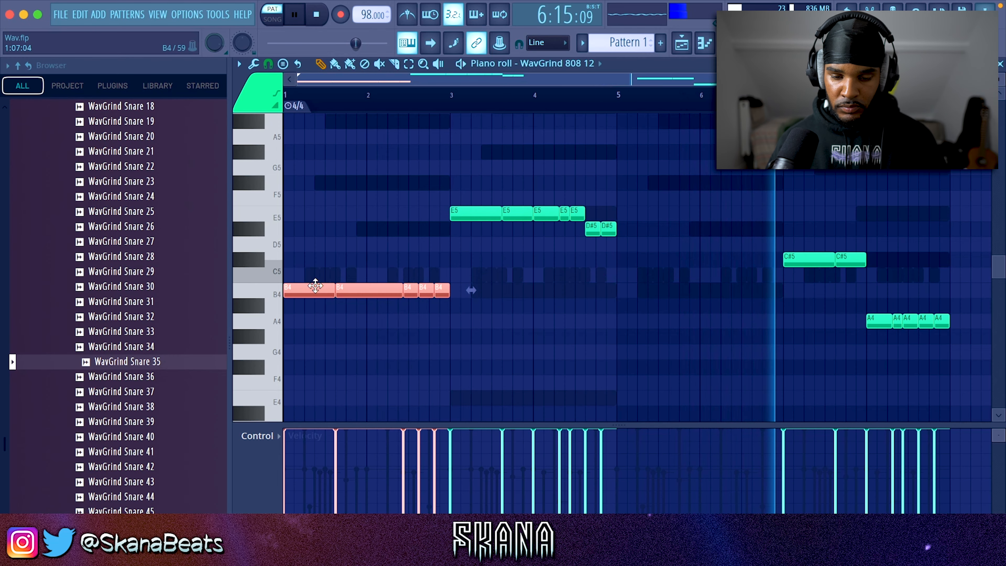
- Copy the 808's B4 phrase from bars 1 and 2 to start at bar 5
{"action": "left_click_drag", "start_coordinate": [315, 287], "coordinate": [648, 282]}
{"action": "right_click", "coordinate": [671, 256]}
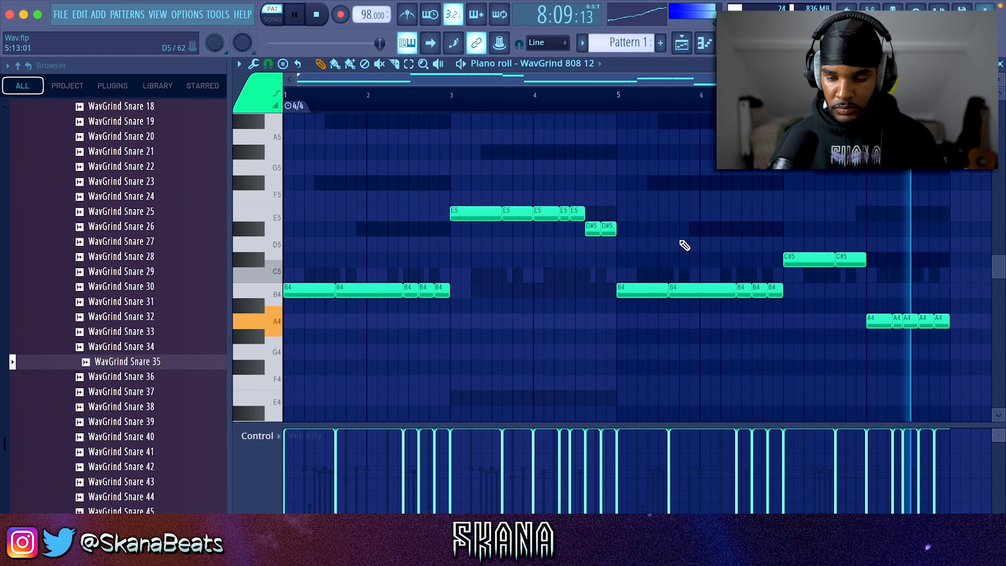
- Raise the last two A4 notes of the 808 by an octave and transpose all 808 notes up one semitone
{"action": "scroll", "coordinate": [833, 222], "scroll_direction": "up", "scroll_amount": 3}
{"action": "left_click_drag", "start_coordinate": [941, 391], "coordinate": [928, 407]}
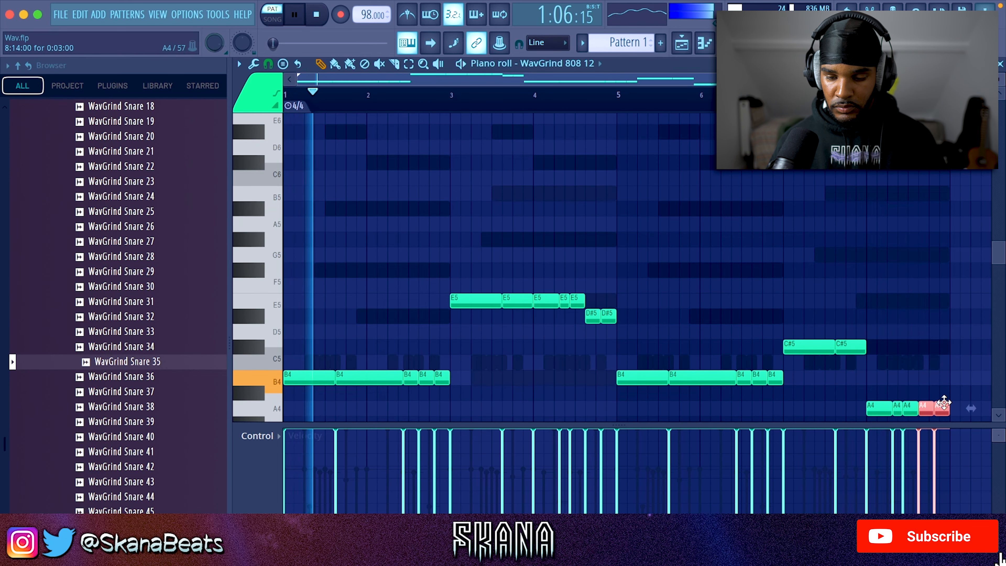
{"action": "key", "text": "ctrl+Up"}
{"action": "scroll", "coordinate": [896, 357], "scroll_direction": "down", "scroll_amount": 2}
{"action": "right_click", "coordinate": [815, 229]}
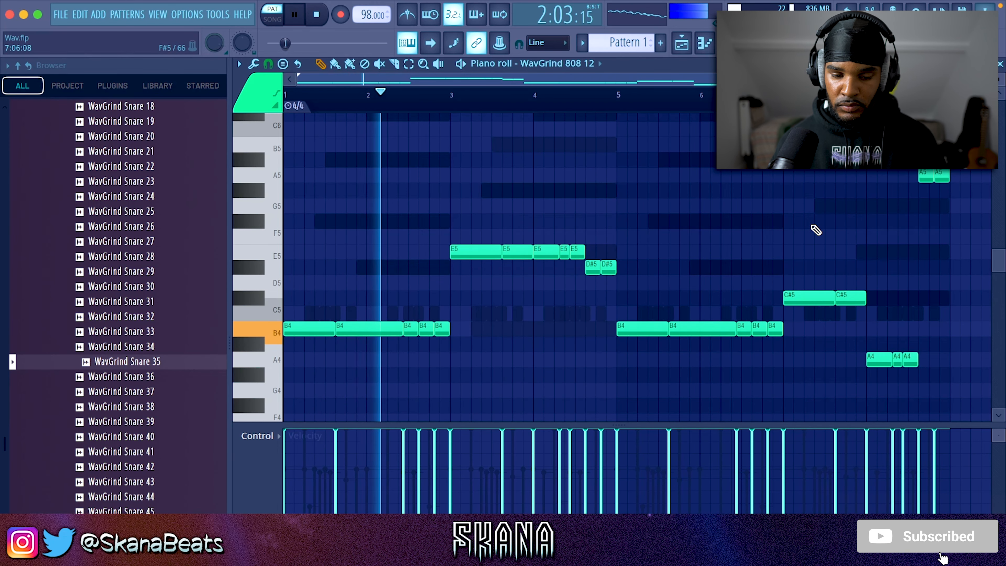
{"action": "key", "text": "shift+Up"}
- Show the Jun-6 V notes in the piano roll and add Fruity Parametric EQ 2 to slot 6 of its mixer track
{"action": "left_click", "coordinate": [567, 64]}
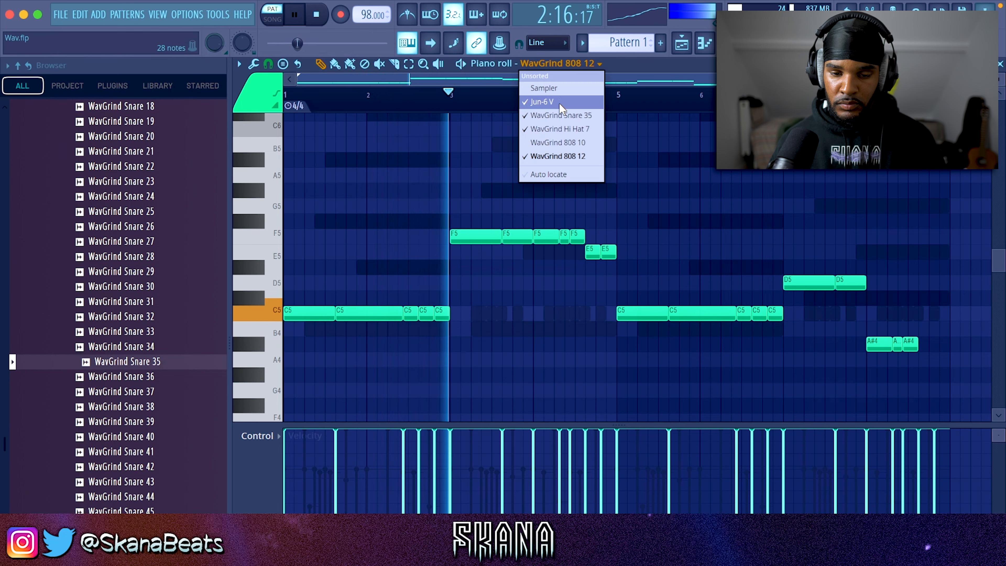
{"action": "left_click", "coordinate": [561, 103]}
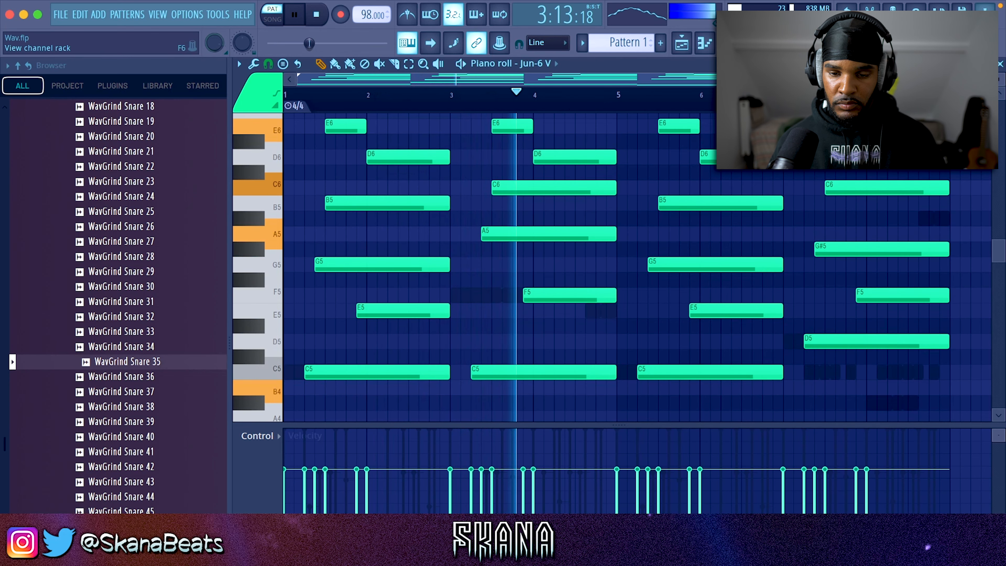
{"action": "left_click", "coordinate": [727, 43]}
{"action": "left_click", "coordinate": [751, 43]}
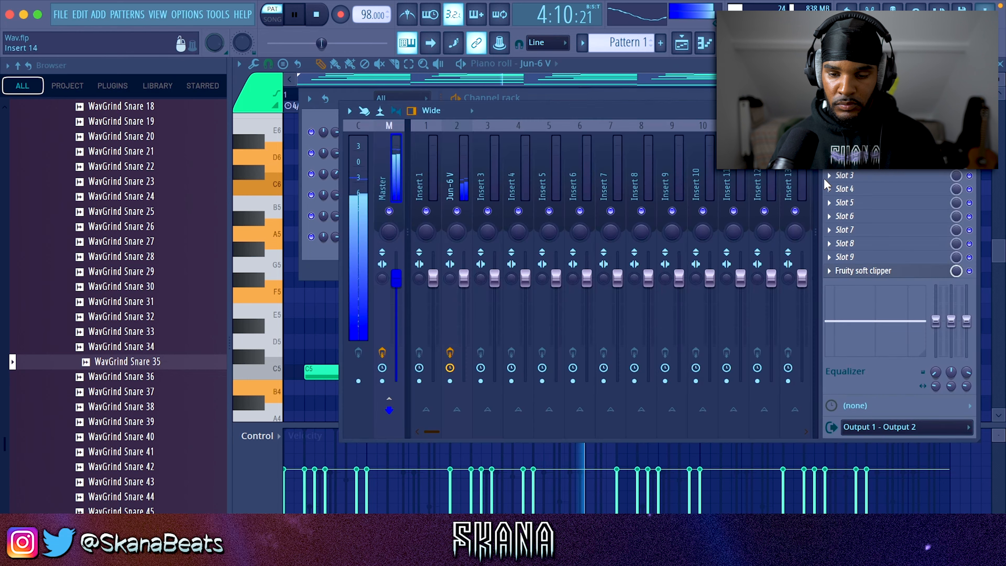
{"action": "left_click", "coordinate": [460, 160]}
{"action": "left_click", "coordinate": [845, 215]}
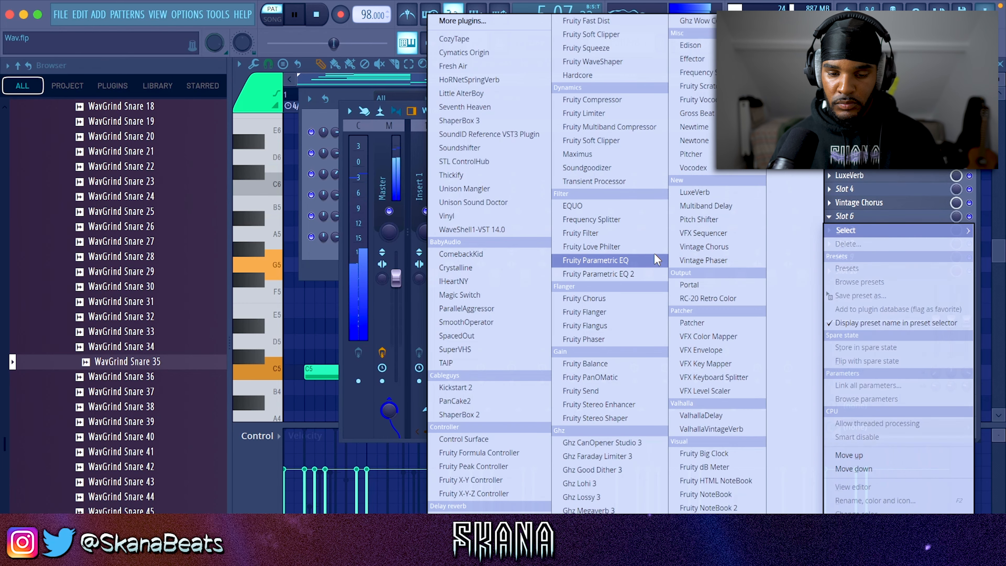
{"action": "left_click", "coordinate": [618, 277]}
- Lower the high frequencies of Jun-6 V with EQ band 7 and close the equalizer and mixer
{"action": "left_click_drag", "start_coordinate": [587, 270], "coordinate": [553, 305]}
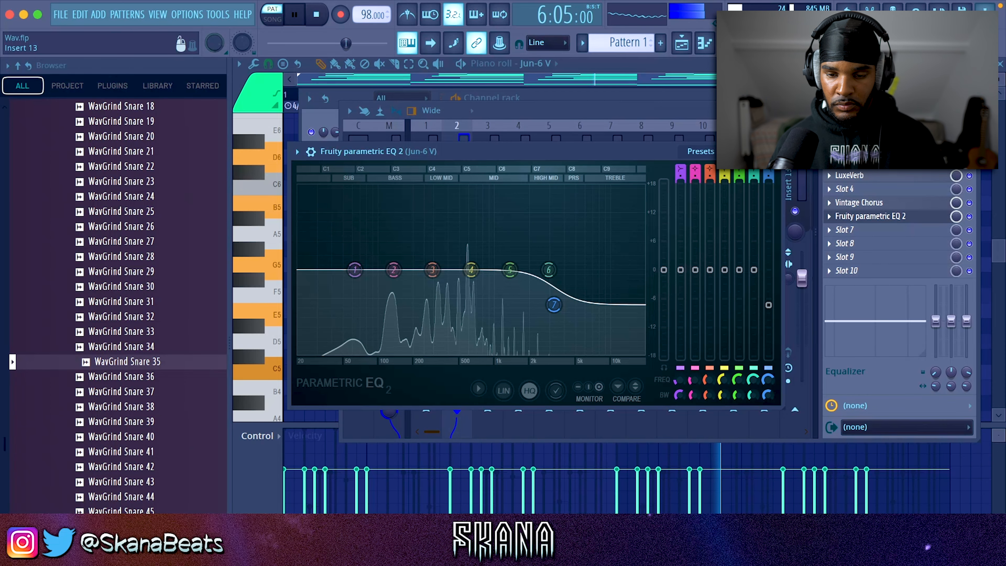
{"action": "key", "text": "Escape"}
{"action": "key", "text": "F9"}
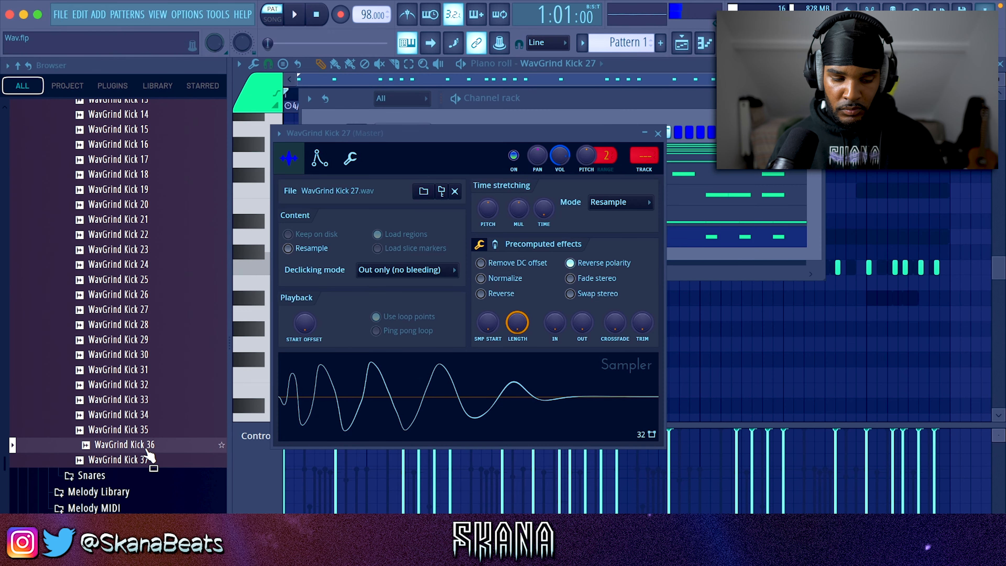
- Replace the kick channel's sample with WavGrind Kick 36
{"action": "middle_click", "coordinate": [146, 443]}
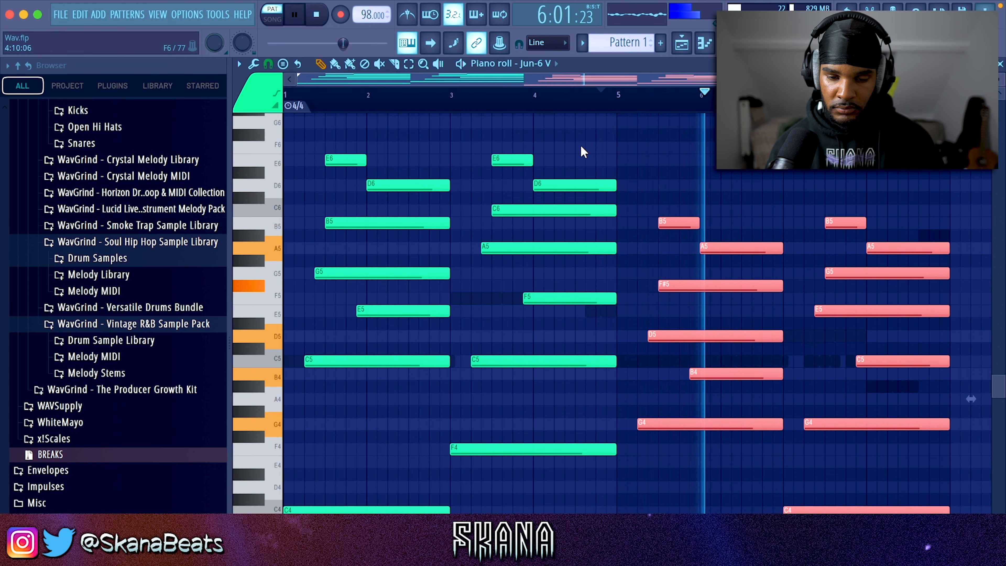
- Select the Jun-6 V chord notes in bars 1 to 4, transpose them down five semitones and clear the selection
{"action": "left_click_drag", "start_coordinate": [579, 142], "coordinate": [336, 509]}
{"action": "key", "text": "Down"}
{"action": "key", "text": "Down"}
{"action": "key", "text": "Down"}
{"action": "key", "text": "Down"}
{"action": "key", "text": "Down"}
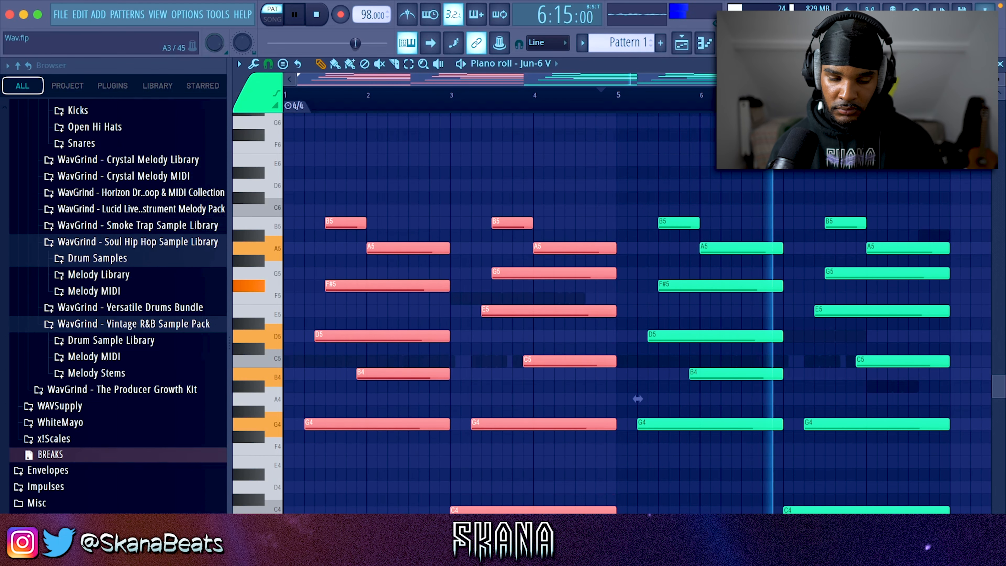
{"action": "left_click", "coordinate": [608, 197], "text": "super"}
{"action": "right_click", "coordinate": [607, 196], "text": "super"}
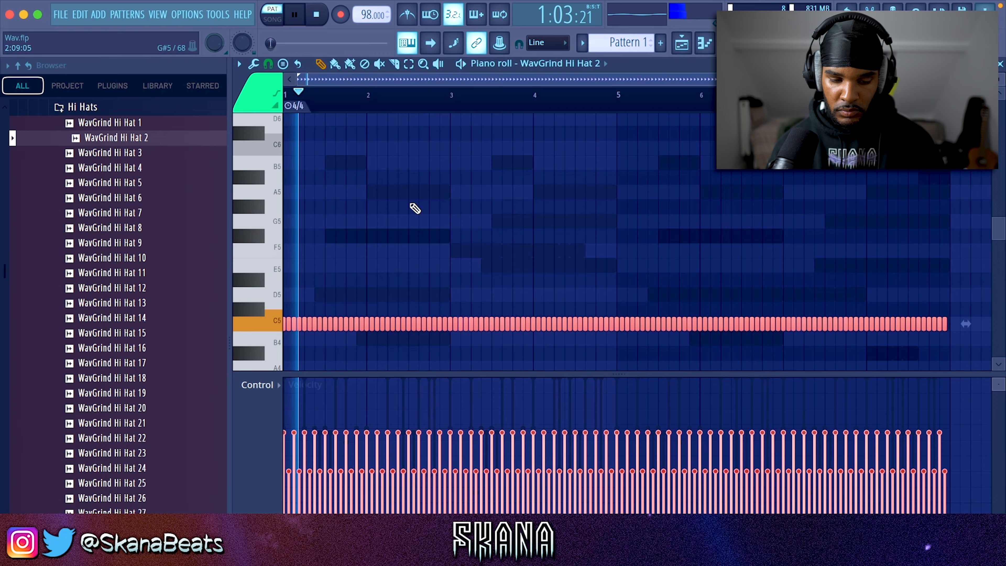
- Lower the velocity of all selected WavGrind Hi Hat 2 notes
{"action": "scroll", "coordinate": [411, 205], "scroll_direction": "down", "scroll_amount": 8}
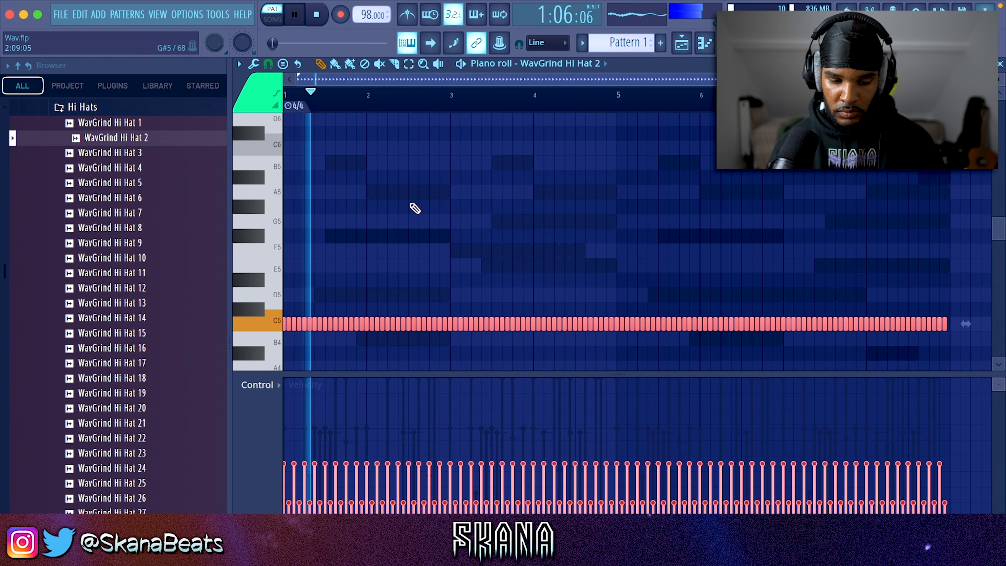
- Lower the project tempo to 95 BPM
{"action": "scroll", "coordinate": [411, 204], "scroll_direction": "right", "scroll_amount": 1}
{"action": "scroll", "coordinate": [411, 205], "scroll_direction": "down", "scroll_amount": 3}
{"action": "scroll", "coordinate": [411, 205], "scroll_direction": "left", "scroll_amount": 1}
{"action": "left_click_drag", "start_coordinate": [366, 15], "coordinate": [366, 23]}
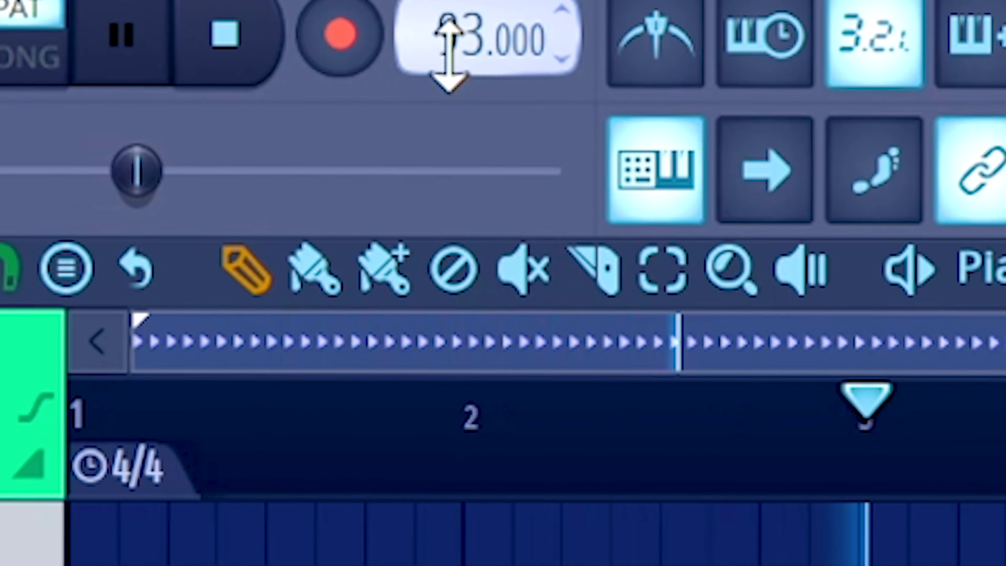
- Shape the WavGrind 808 34 volume envelope with zero decay, sustain and release, and close the channel settings
{"action": "key", "text": "F6"}
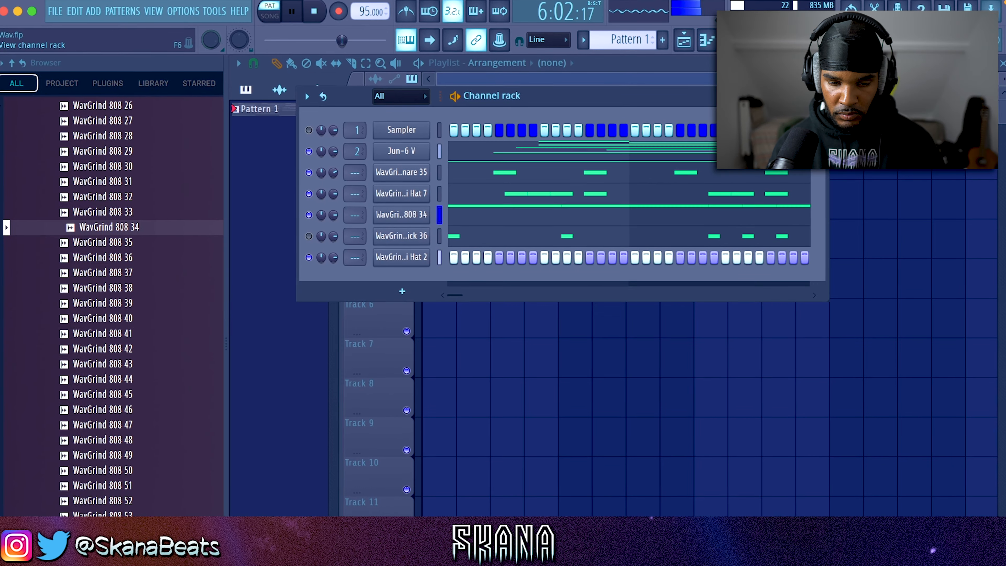
{"action": "left_click", "coordinate": [416, 216]}
{"action": "left_click", "coordinate": [296, 137]}
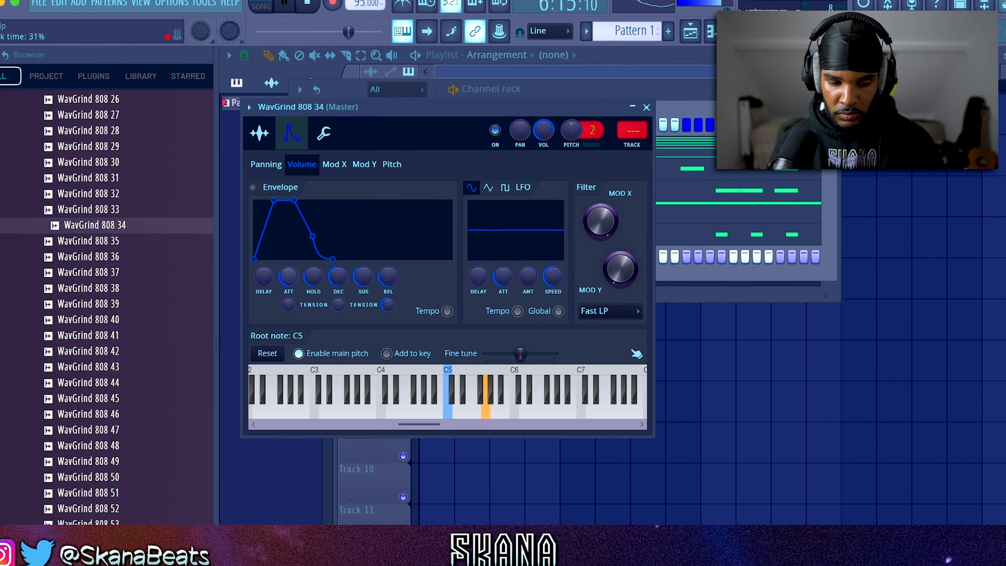
{"action": "left_click_drag", "start_coordinate": [312, 275], "coordinate": [336, 321]}
{"action": "left_click_drag", "start_coordinate": [362, 276], "coordinate": [362, 321]}
{"action": "left_click_drag", "start_coordinate": [387, 277], "coordinate": [387, 321]}
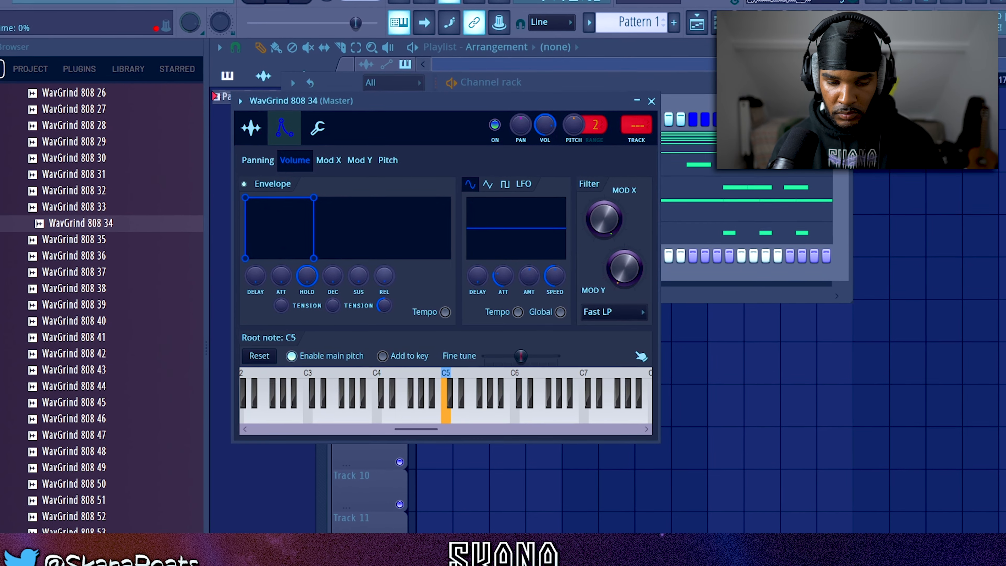
{"action": "left_click", "coordinate": [249, 126]}
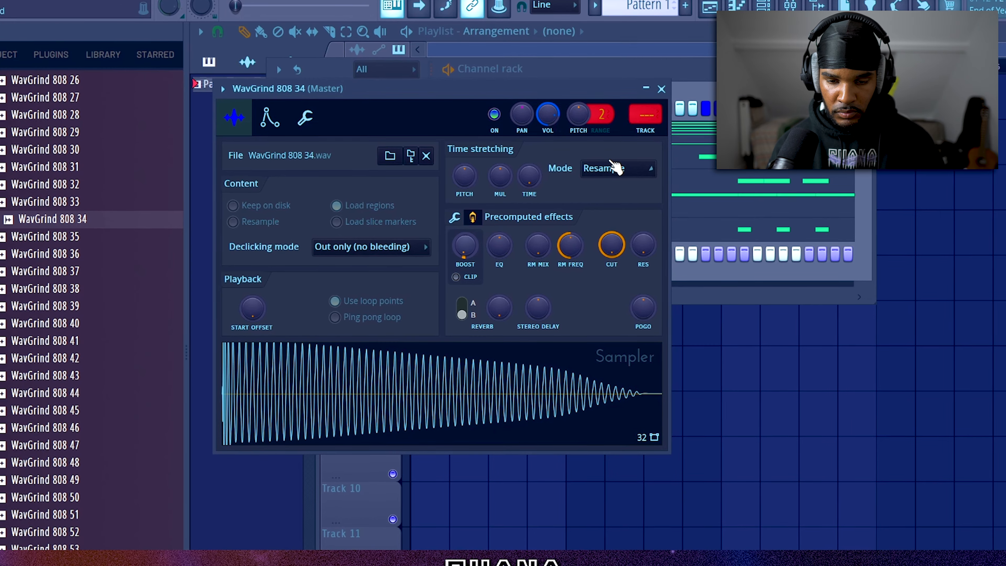
{"action": "left_click", "coordinate": [662, 88]}
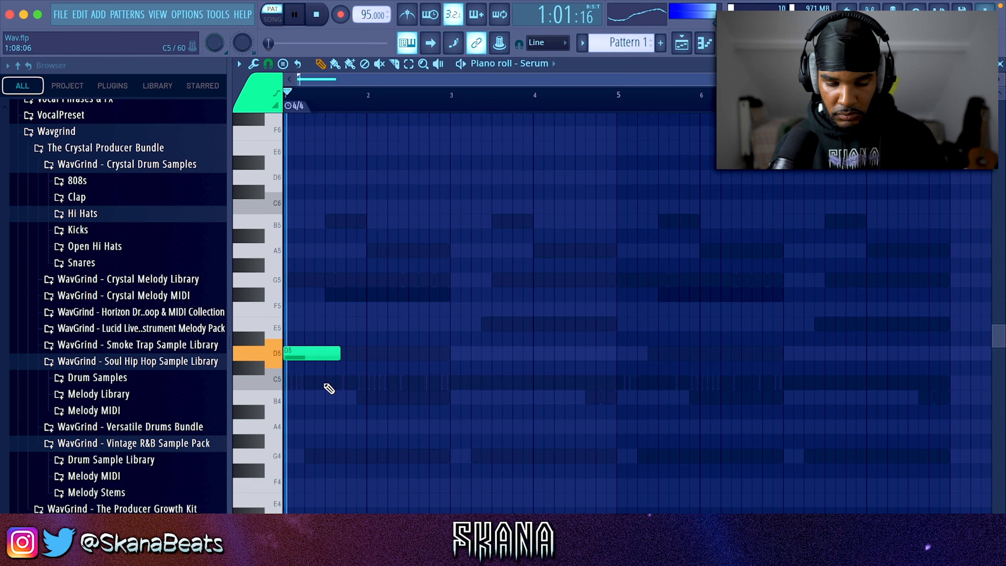
- Apply legato to the overlapping D5, E5 and B4 notes of the Serum melody around bars 2 and 3
{"action": "scroll", "coordinate": [328, 389], "scroll_direction": "down", "scroll_amount": 1}
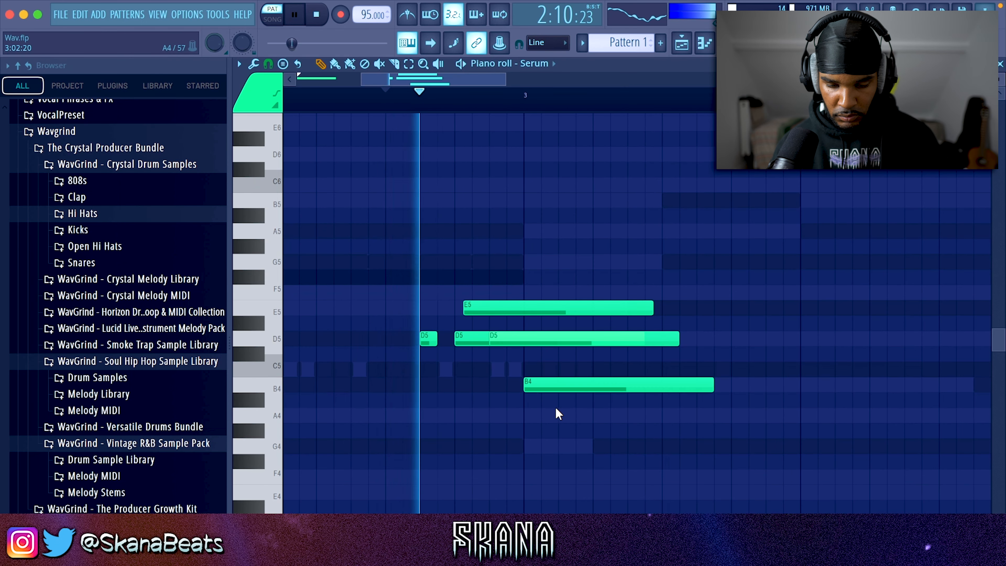
{"action": "key", "text": "ctrl+a"}
{"action": "key", "text": "ctrl+l"}
{"action": "left_click", "coordinate": [571, 306]}
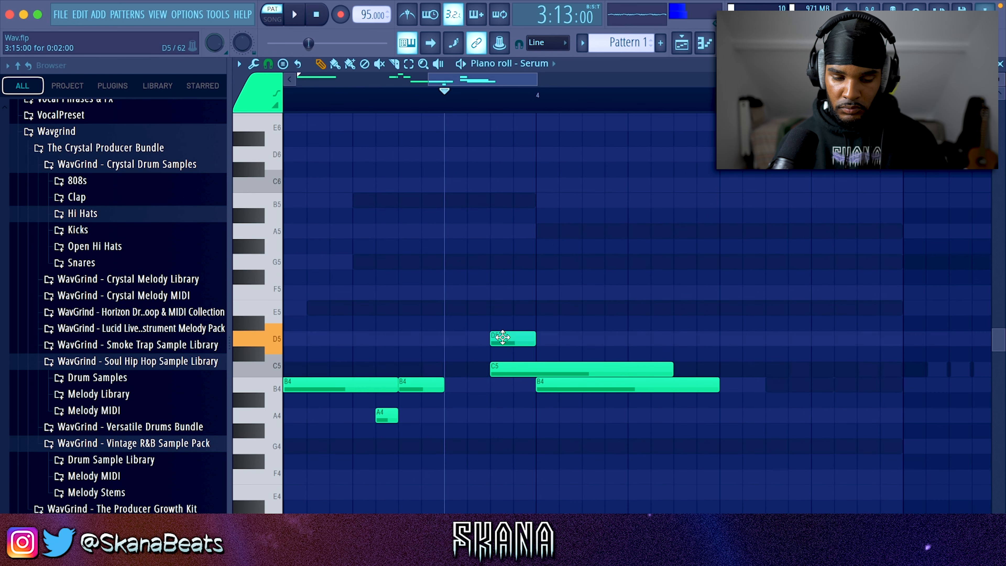
- Apply legato to the closing C5, D5 and B4 notes of the Serum melody and repeat the four-bar phrase in bars 5 to 8
{"action": "left_click_drag", "start_coordinate": [512, 334], "coordinate": [510, 381]}
{"action": "left_click_drag", "start_coordinate": [499, 318], "coordinate": [544, 405]}
{"action": "key", "text": "ctrl+l"}
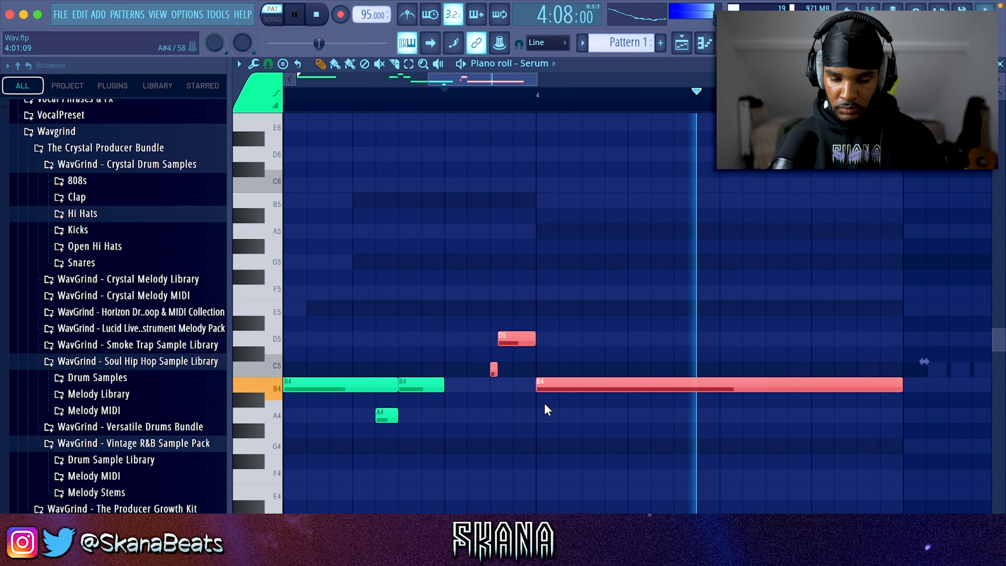
{"action": "right_click", "coordinate": [651, 317]}
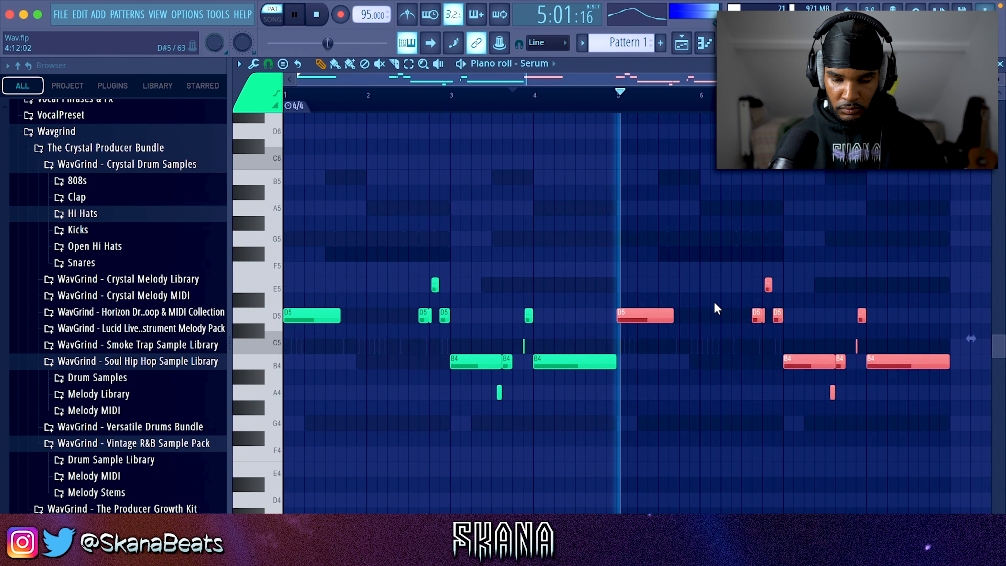
{"action": "right_click", "coordinate": [748, 281]}
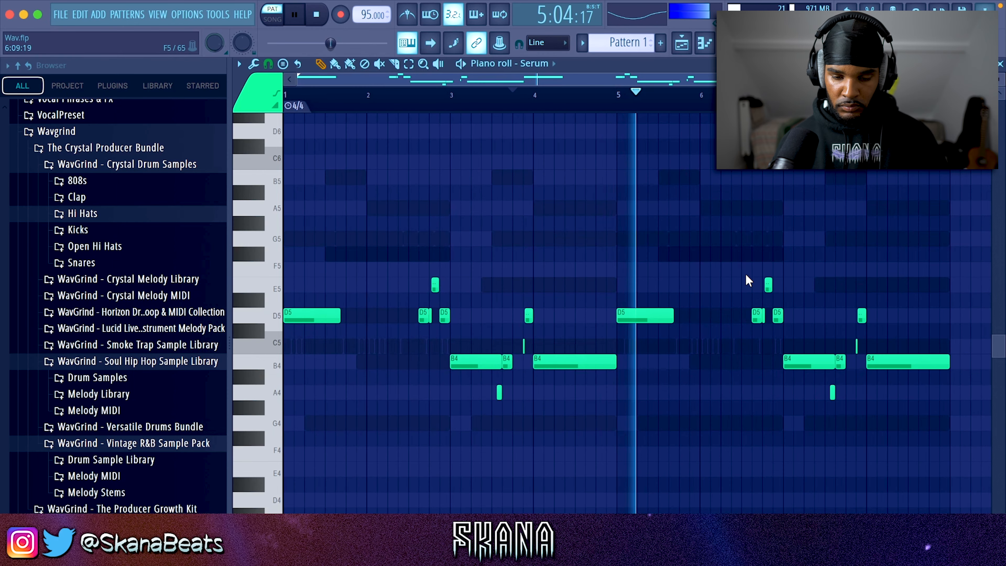
- Route the Serum channel to its own mixer track and load Kickstart 2 in effect slot 4
{"action": "key", "text": "F6"}
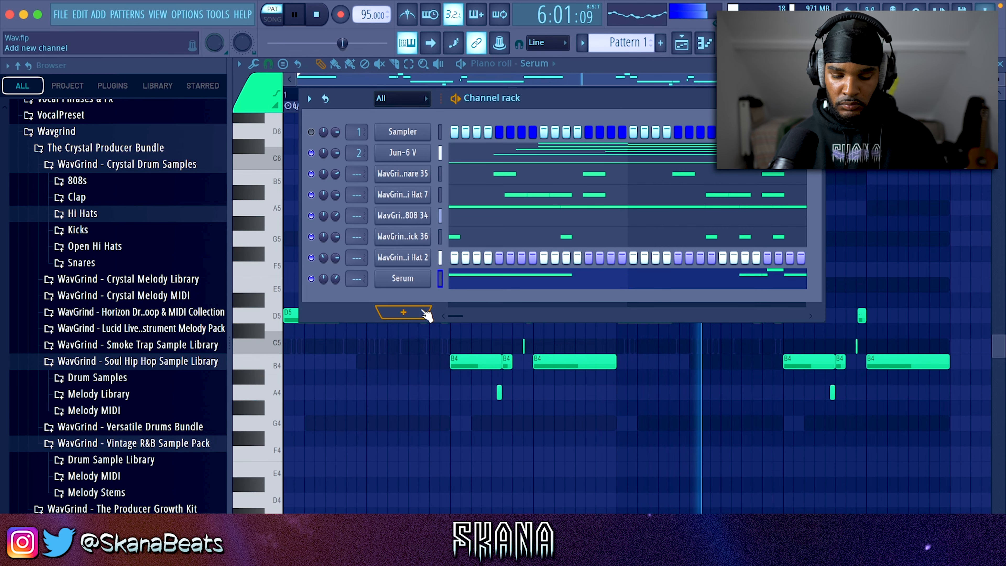
{"action": "key", "text": "ctrl+l"}
{"action": "key", "text": "F6"}
{"action": "left_click", "coordinate": [844, 188]}
{"action": "mouse_move", "coordinate": [845, 203]}
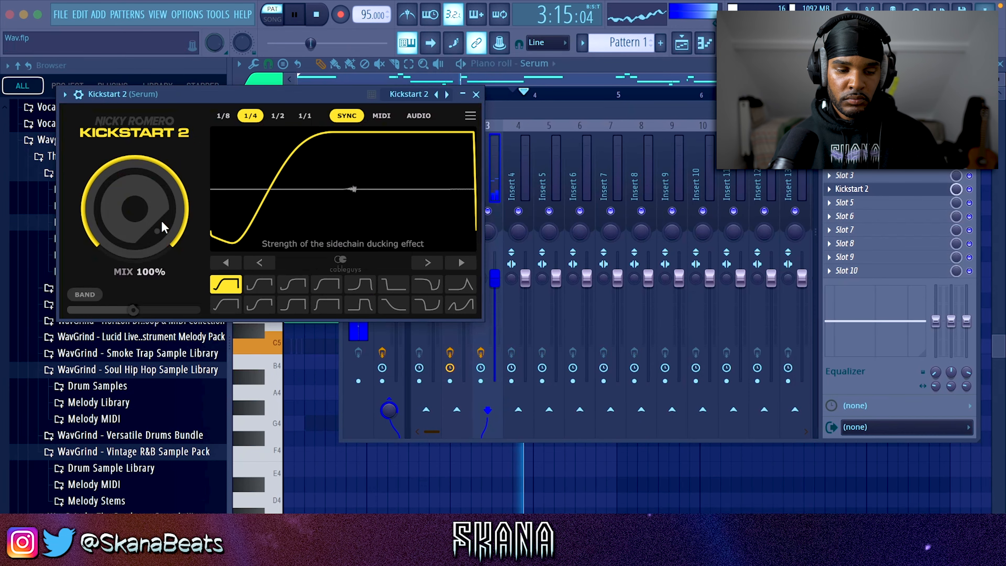
{"action": "left_click", "coordinate": [476, 94]}
- Load ValhallaVintageVerb in slot 5 of the Serum mixer track and adjust its reverb settings
{"action": "left_click", "coordinate": [847, 202]}
{"action": "mouse_move", "coordinate": [845, 216]}
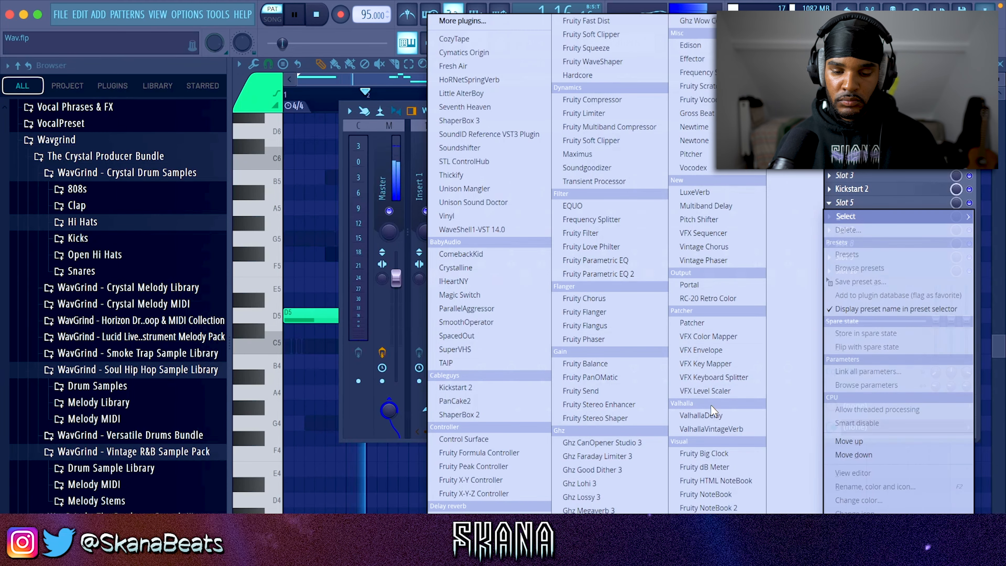
{"action": "left_click", "coordinate": [711, 428]}
{"action": "left_click_drag", "start_coordinate": [123, 226], "coordinate": [112, 287]}
{"action": "left_click_drag", "start_coordinate": [213, 254], "coordinate": [213, 259]}
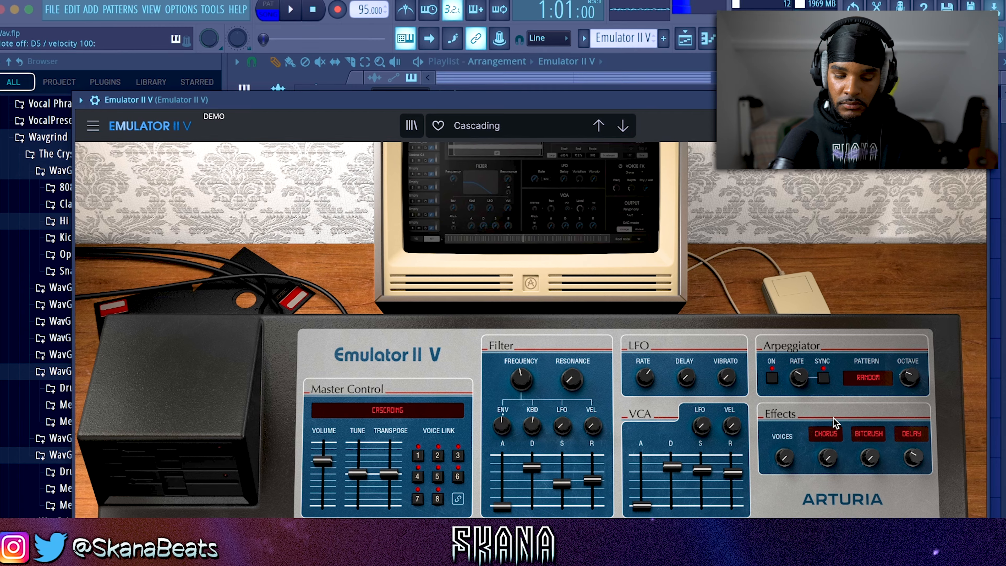
- Play the arrangement, close the Emulator II V instrument window and lower the volume of its mixer track
{"action": "key", "text": "space"}
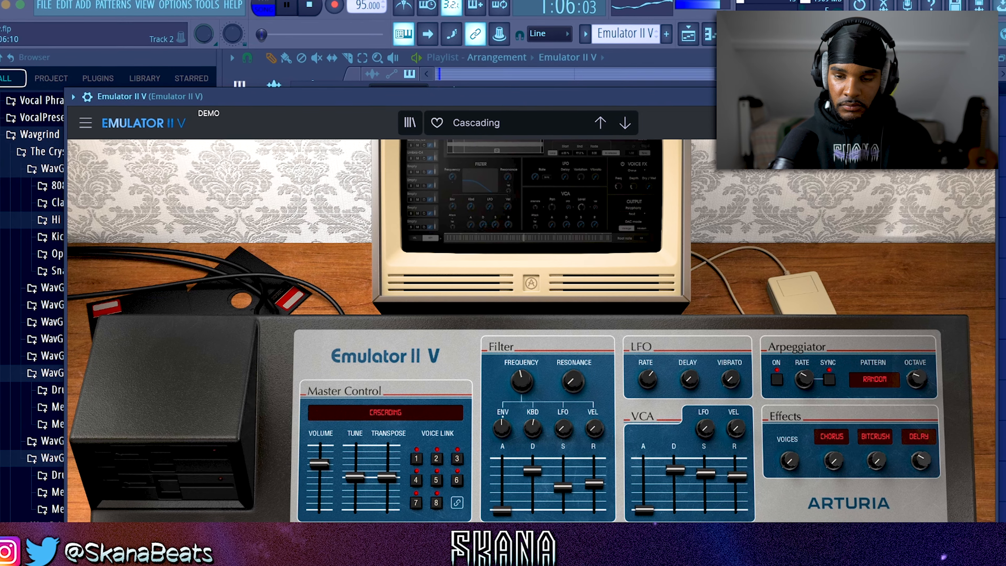
{"action": "key", "text": "Escape"}
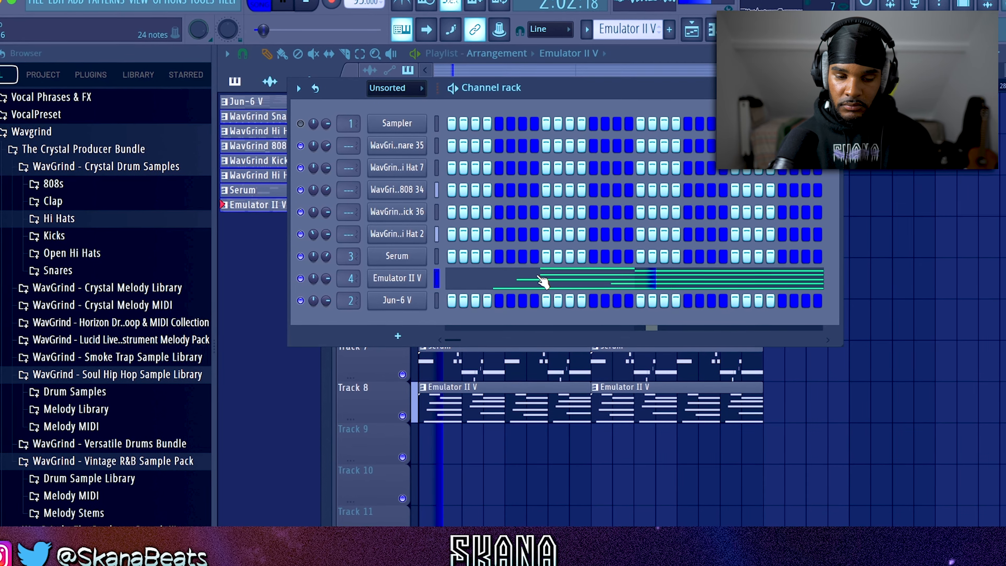
{"action": "left_click", "coordinate": [537, 277]}
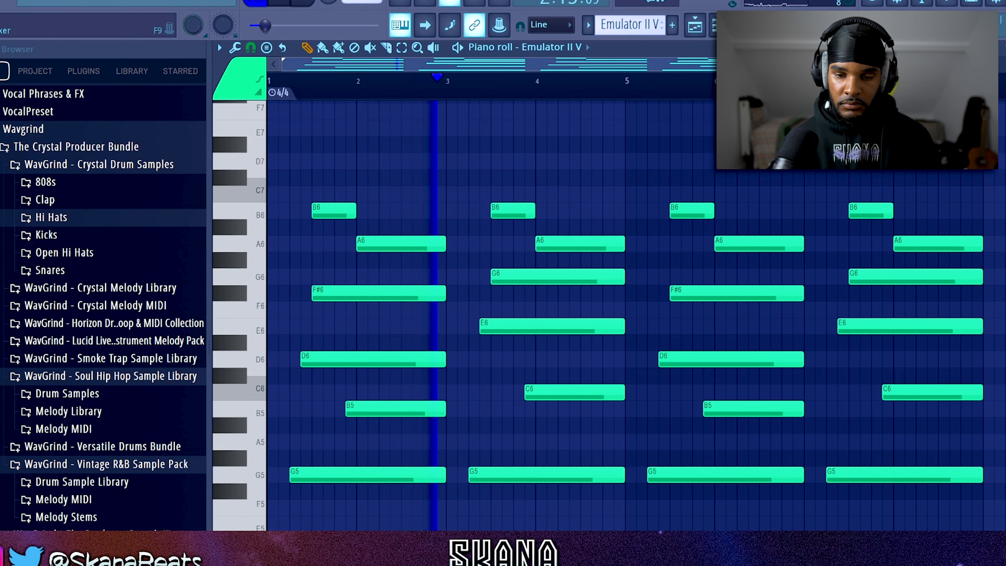
{"action": "key", "text": "F9"}
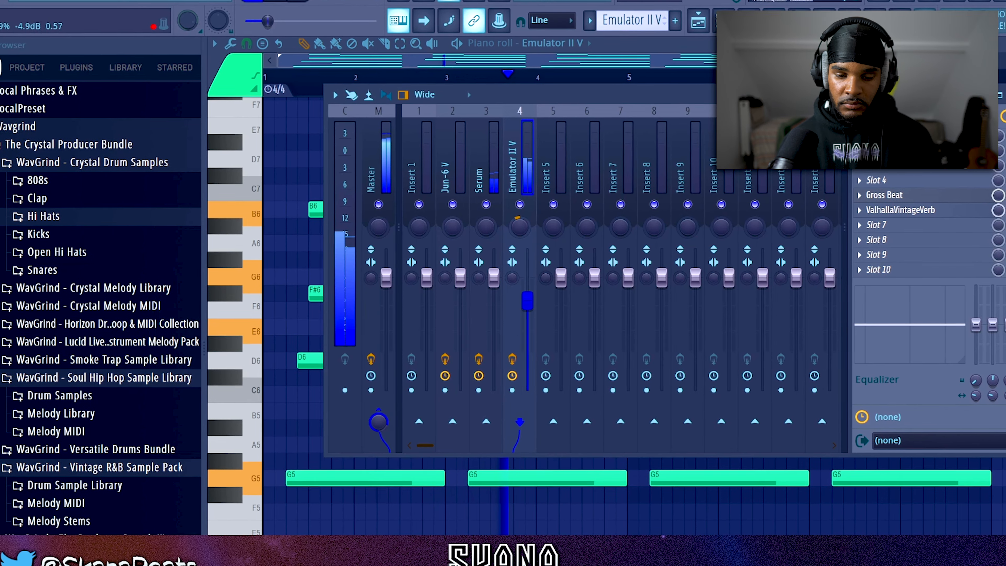
{"action": "left_click_drag", "start_coordinate": [528, 354], "coordinate": [527, 345]}
{"action": "left_click_drag", "start_coordinate": [513, 277], "coordinate": [512, 295]}
{"action": "left_click_drag", "start_coordinate": [528, 346], "coordinate": [527, 334]}
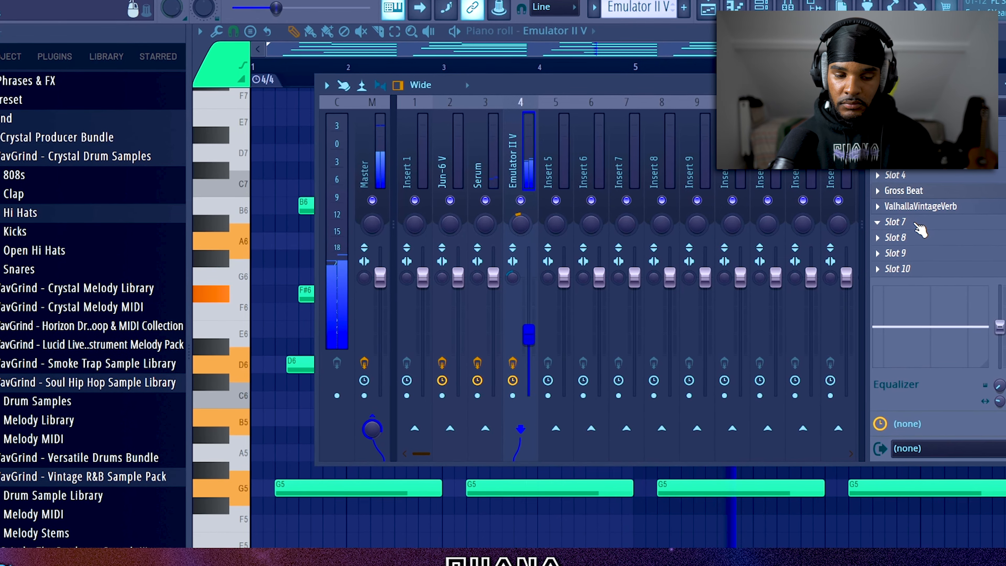
{"action": "left_click_drag", "start_coordinate": [530, 337], "coordinate": [530, 343]}
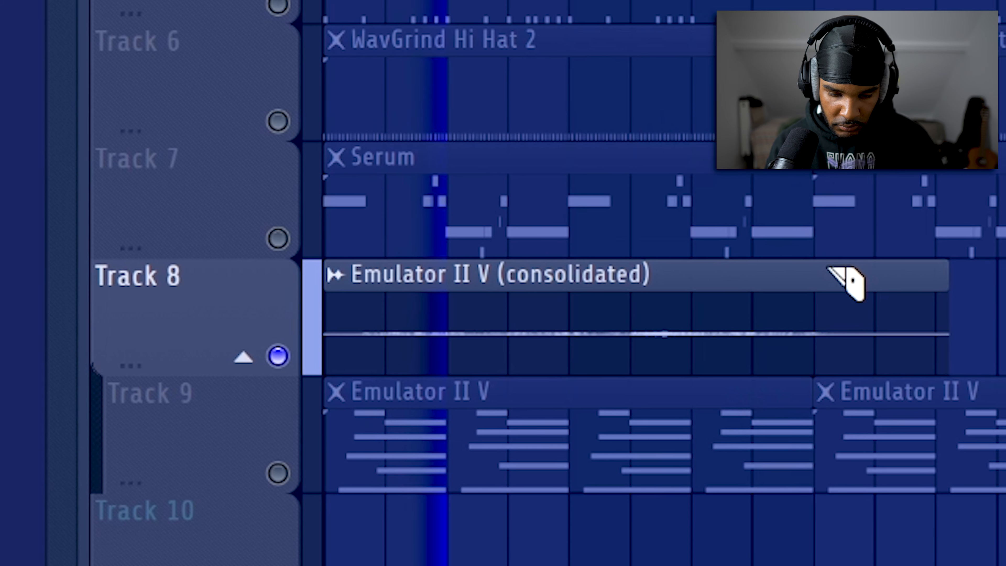
- Trim the consolidated Emulator II V clip on Track 8 at bar 9, slice its copies into shorter clips and delete unneeded parts
{"action": "left_click_drag", "start_coordinate": [827, 267], "coordinate": [816, 367]}
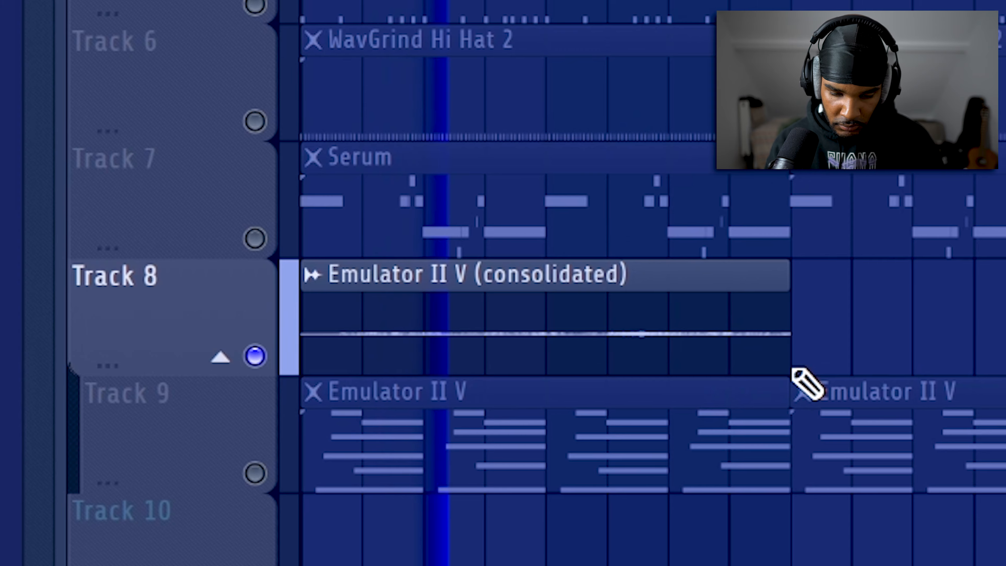
{"action": "scroll", "coordinate": [330, 362], "scroll_direction": "up", "scroll_amount": 1}
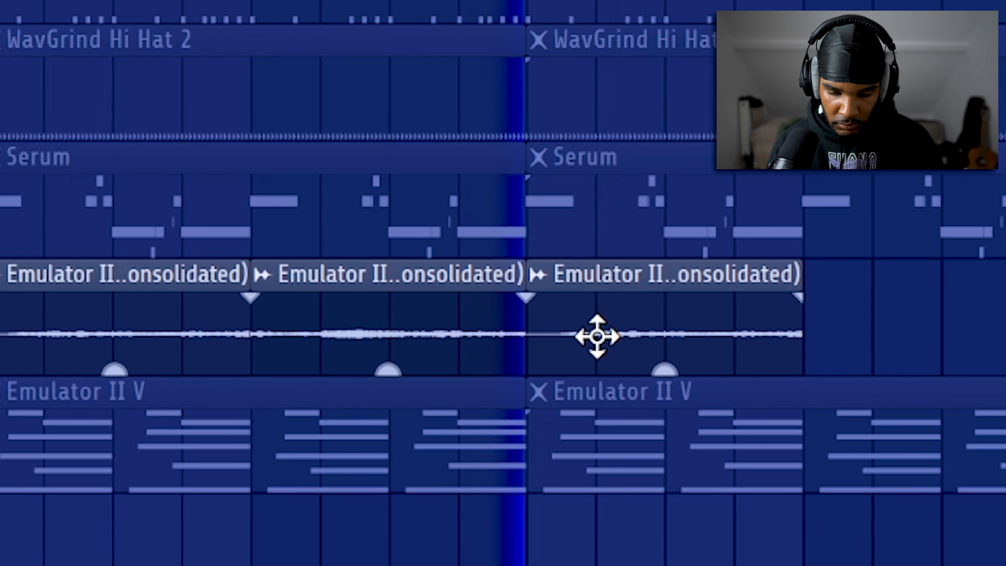
{"action": "left_click_drag", "start_coordinate": [761, 274], "coordinate": [700, 279]}
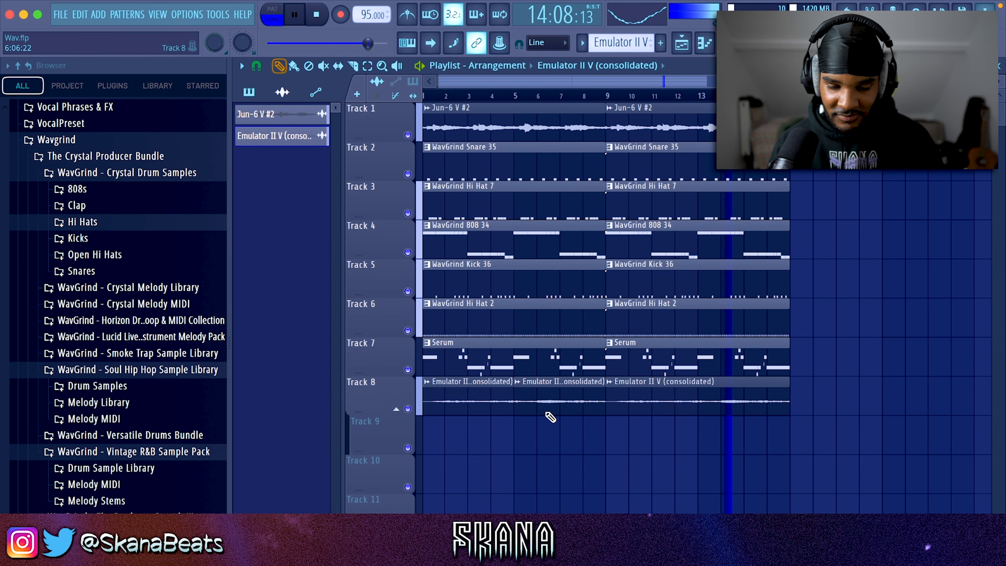
{"action": "right_click", "coordinate": [567, 395]}
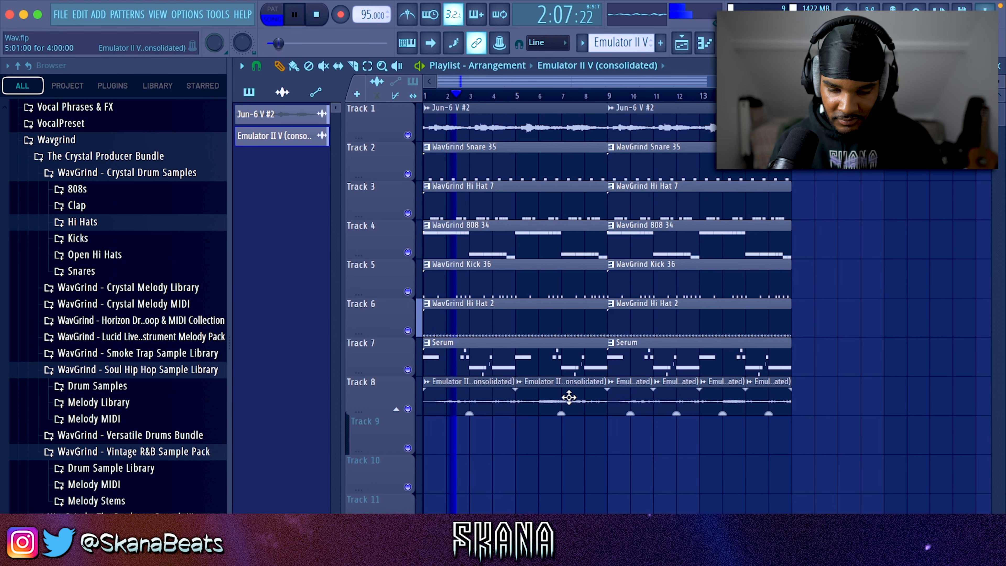
{"action": "left_click_drag", "start_coordinate": [569, 398], "coordinate": [461, 403]}
{"action": "key", "text": "Delete"}
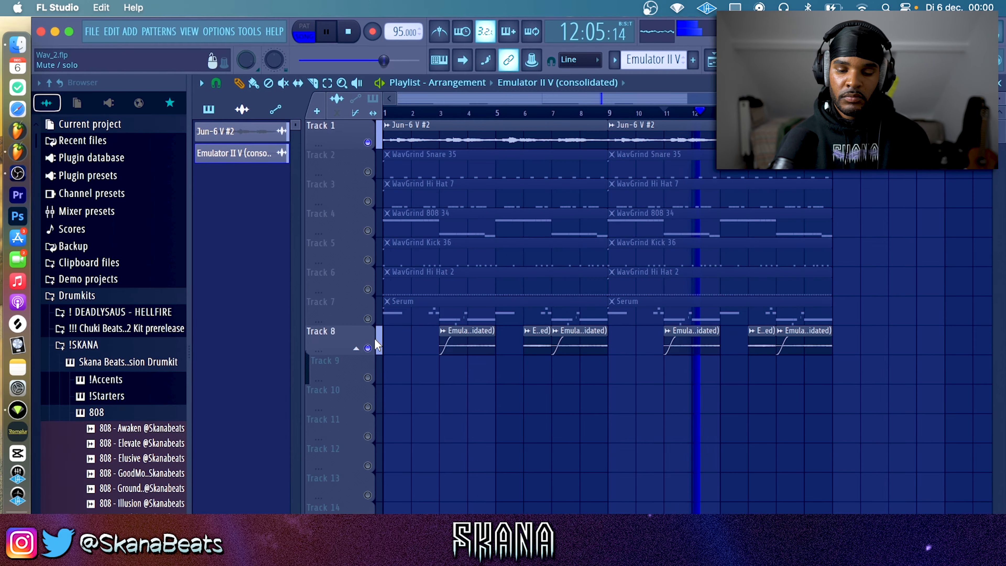
- Duplicate the 16-bar playlist arrangement directly after itself, starting at bar 17
{"action": "key", "text": "F9"}
{"action": "key", "text": "F9"}
{"action": "key", "text": "super+b"}
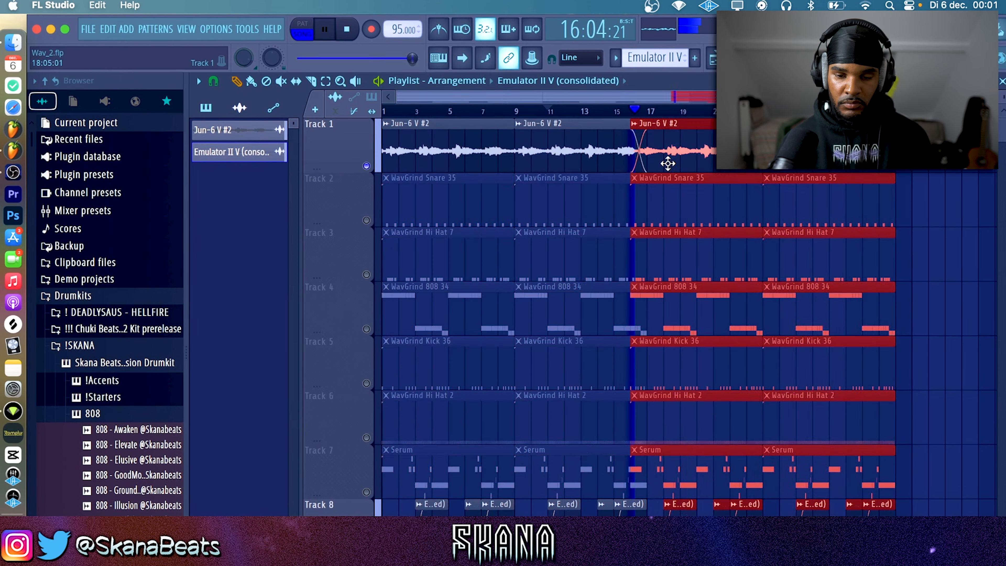
- Delete the clips on Tracks 2 to 8 in bars 1 to 16 and unmute all tracks
{"action": "left_click_drag", "start_coordinate": [574, 184], "coordinate": [400, 509]}
{"action": "key", "text": "Delete"}
{"action": "left_click_drag", "start_coordinate": [649, 511], "coordinate": [600, 504]}
{"action": "key", "text": "Delete"}
{"action": "key", "text": "space"}
{"action": "key", "text": "space"}
{"action": "right_click", "coordinate": [366, 166]}
- Inspect the WavGrind 808 34, Jun-6 V #2 and Serum clips one after another
{"action": "double_click", "coordinate": [704, 313]}
{"action": "key", "text": "Escape"}
{"action": "double_click", "coordinate": [681, 150]}
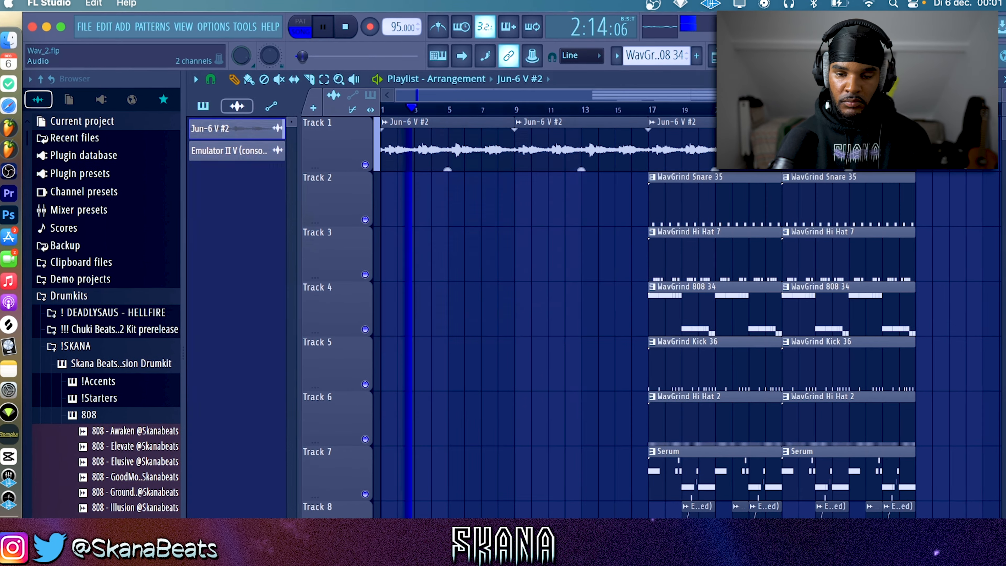
{"action": "key", "text": "Escape"}
{"action": "double_click", "coordinate": [696, 470]}
{"action": "key", "text": "Escape"}
- Set the channel pitch of the consolidated Emulator II V audio clip to -100 cents and close its settings
{"action": "double_click", "coordinate": [694, 514]}
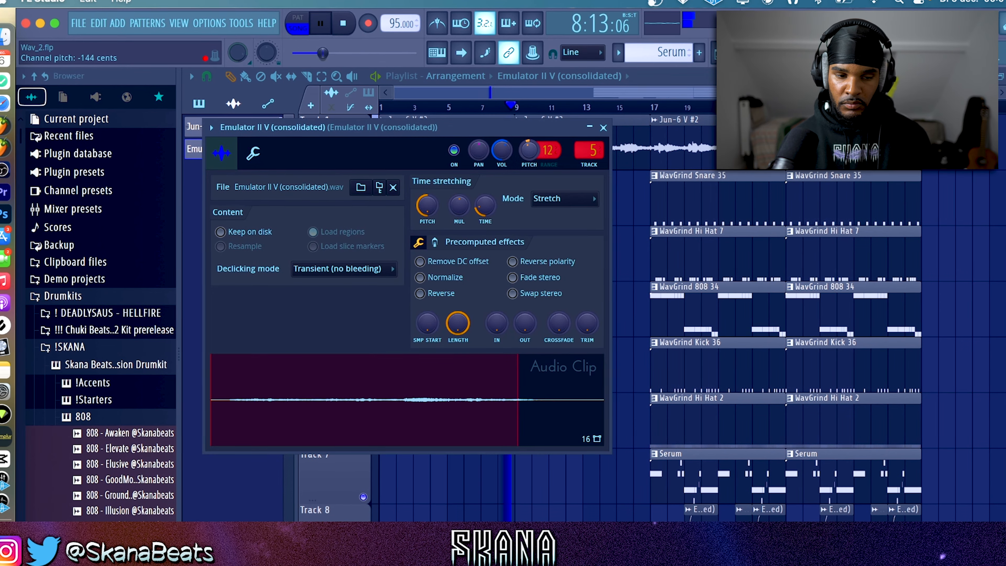
{"action": "right_click", "coordinate": [529, 150]}
{"action": "left_click", "coordinate": [575, 369]}
{"action": "left_click_drag", "start_coordinate": [448, 348], "coordinate": [435, 349]}
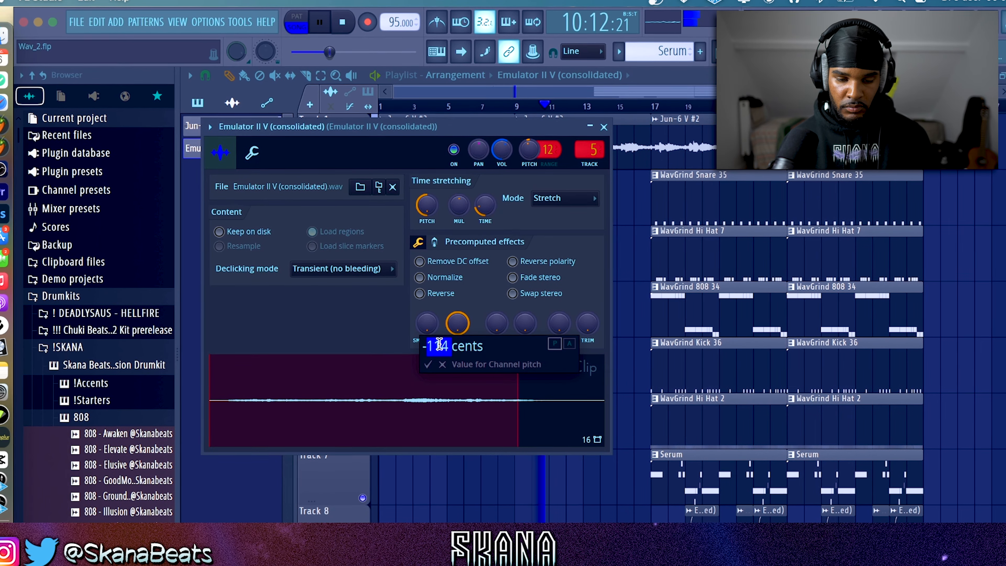
{"action": "type", "text": "00"}
{"action": "key", "text": "Return"}
{"action": "left_click", "coordinate": [603, 127]}
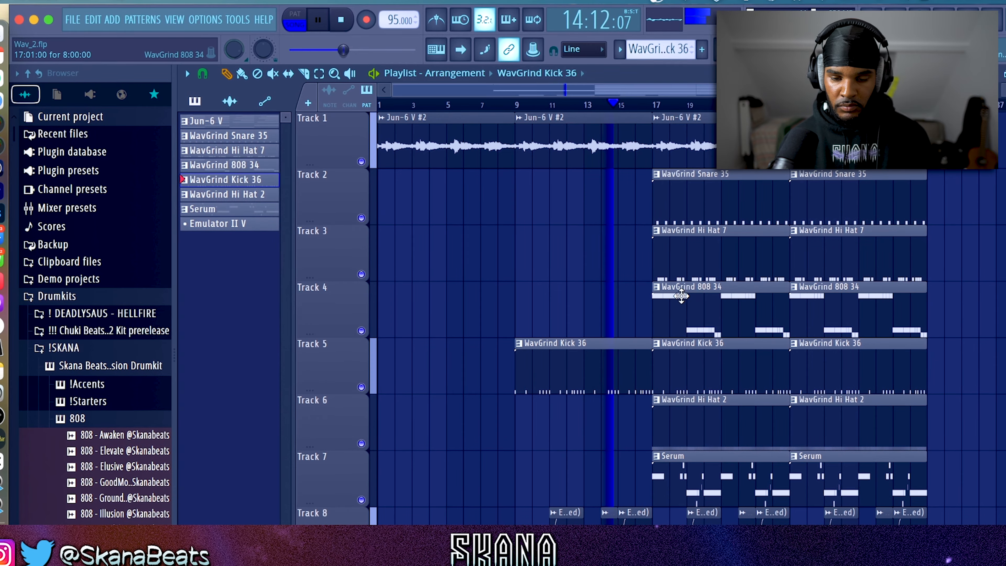
- Delete the WavGrind 808 34 clip on Track 4 starting at bar 41 and bring up the channel rack
{"action": "scroll", "coordinate": [598, 315], "scroll_direction": "down", "scroll_amount": 2}
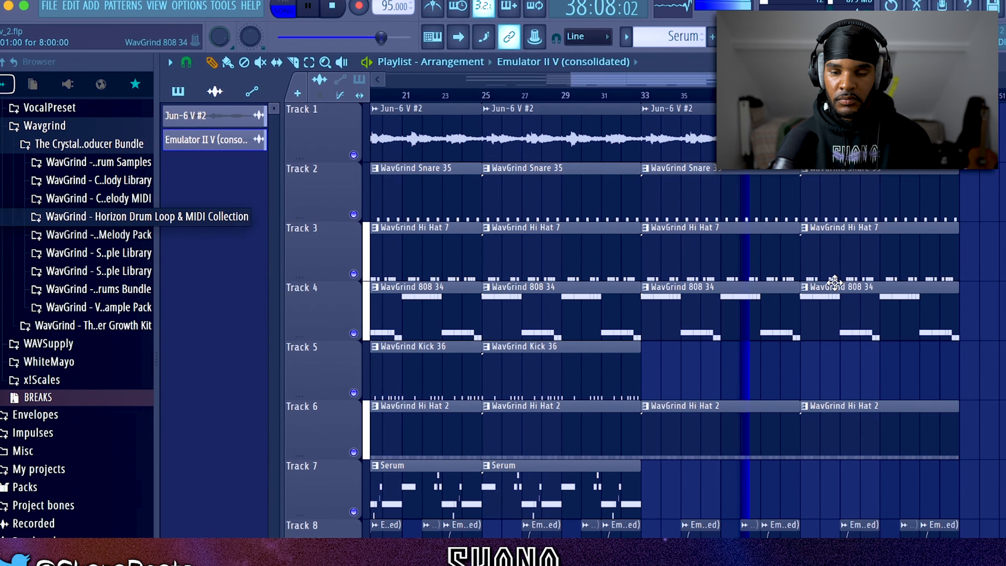
{"action": "right_click", "coordinate": [842, 325]}
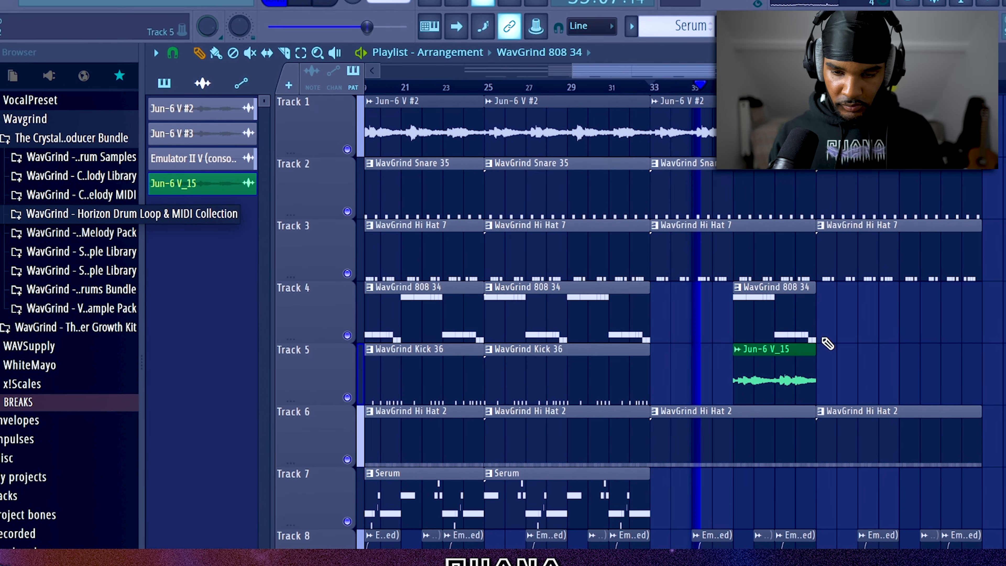
{"action": "key", "text": "F6"}
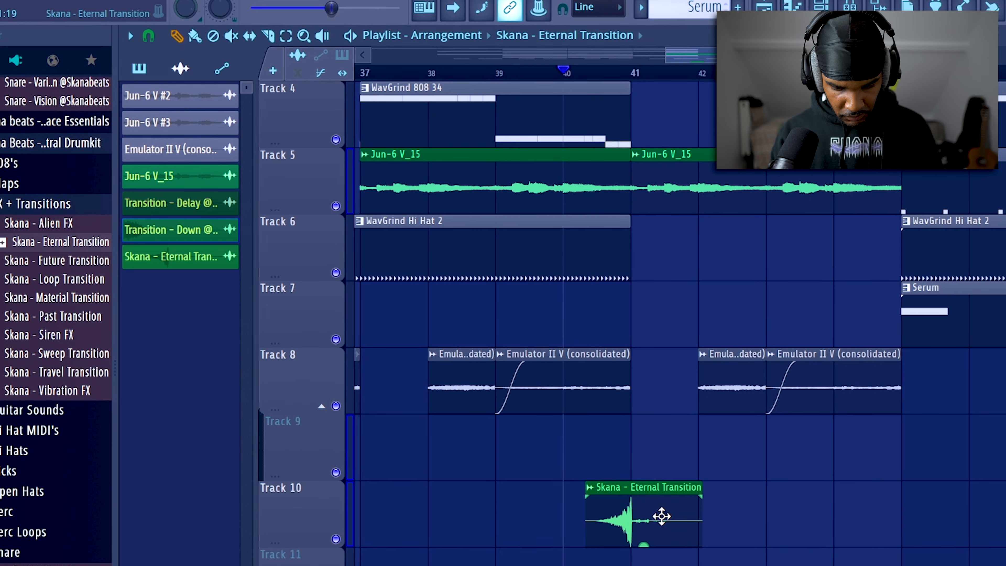
- Open the Skana - Eternal Transition clip's settings and place Skana - Past Transition on Track 9, ending at bar 45
{"action": "double_click", "coordinate": [661, 516]}
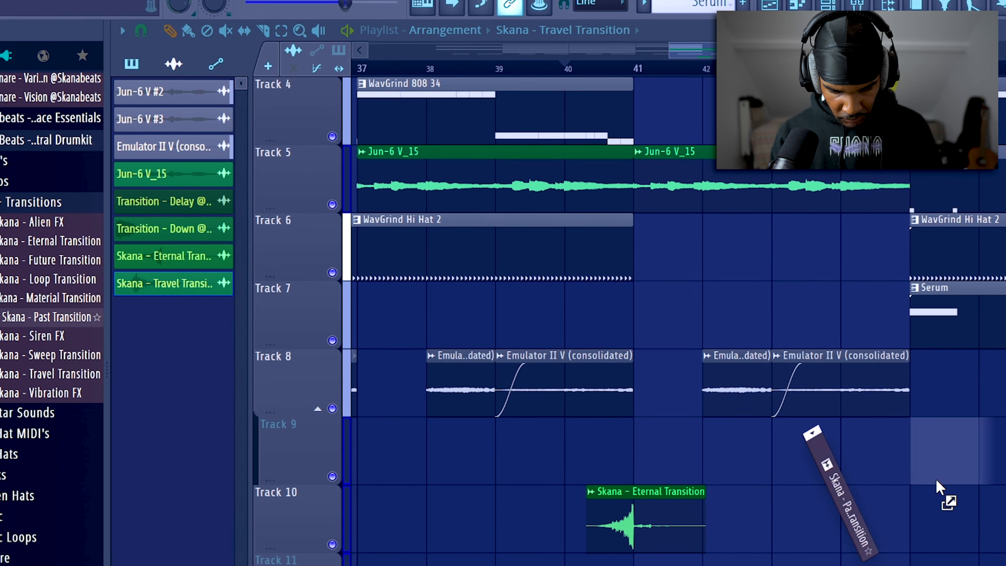
{"action": "left_click_drag", "start_coordinate": [938, 487], "coordinate": [883, 464]}
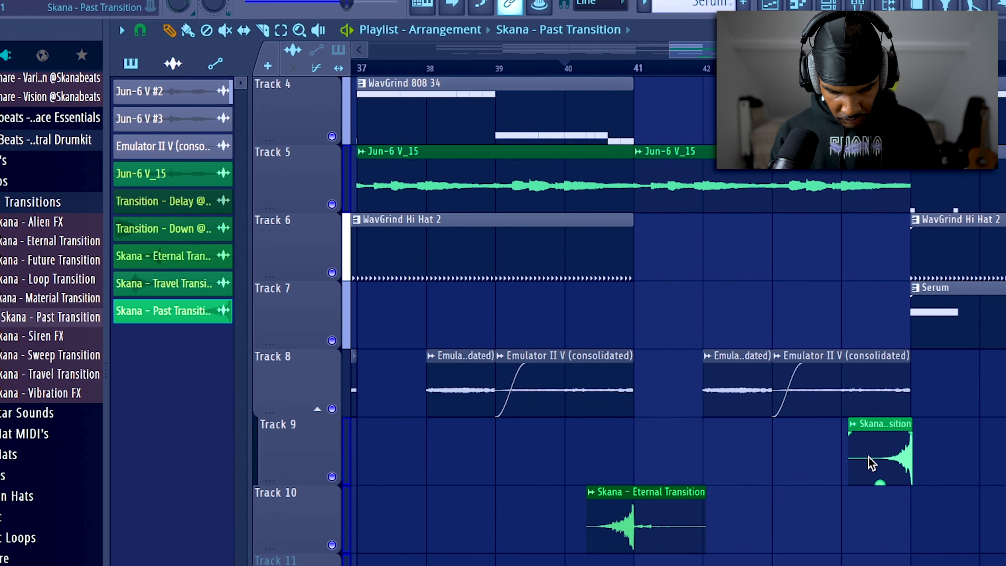
{"action": "double_click", "coordinate": [887, 459]}
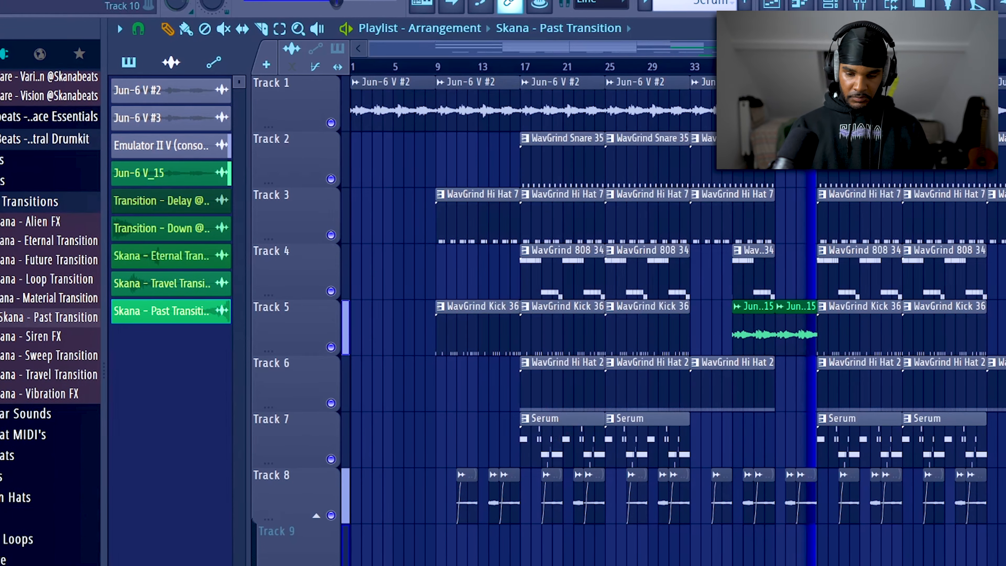
{"action": "left_click", "coordinate": [171, 256]}
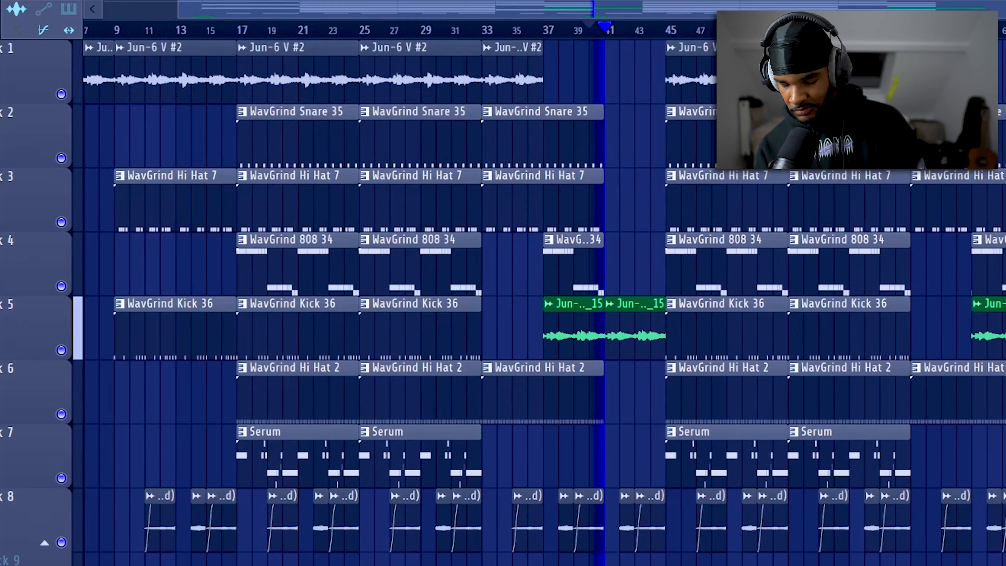